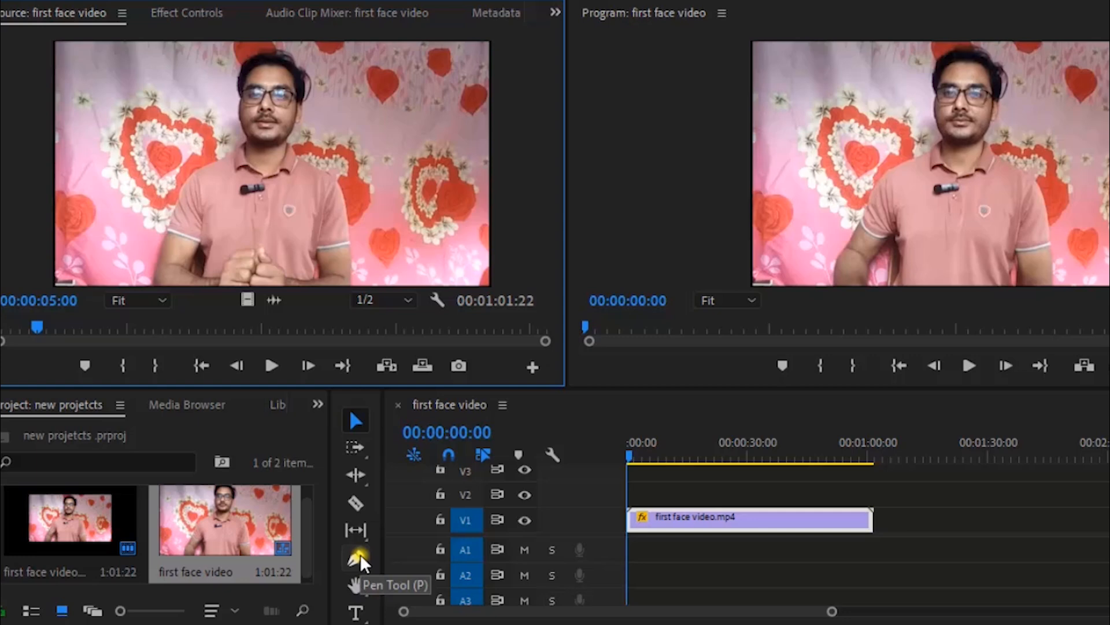
# Draw a wide, thin rectangle across the lower part of the video frame with the Rectangle Tool.
pyautogui.click(359, 558)
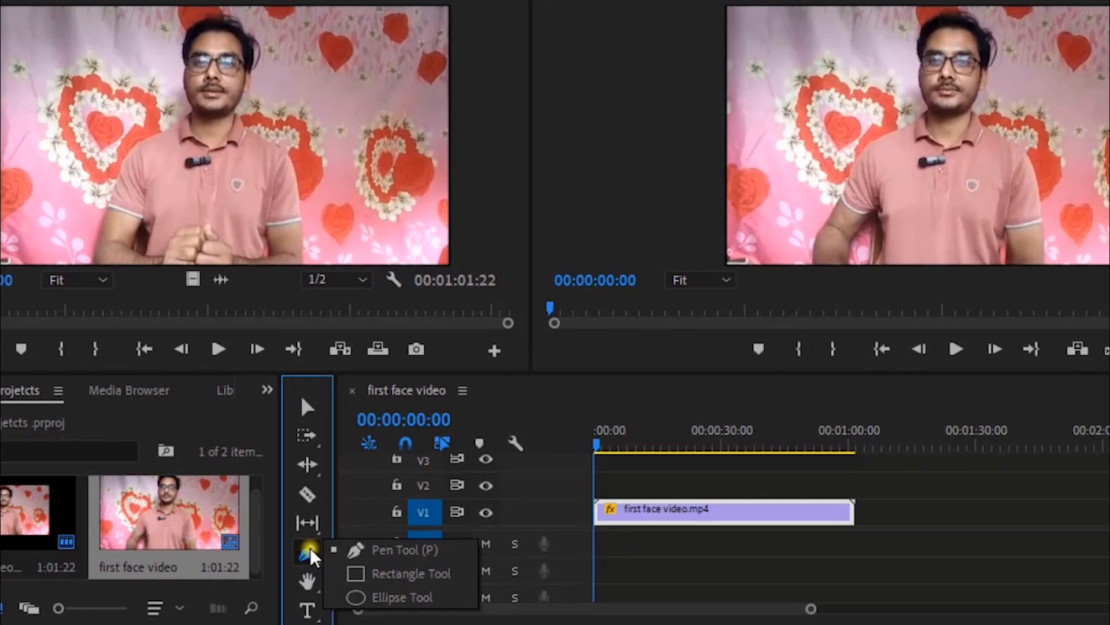
pyautogui.click(382, 573)
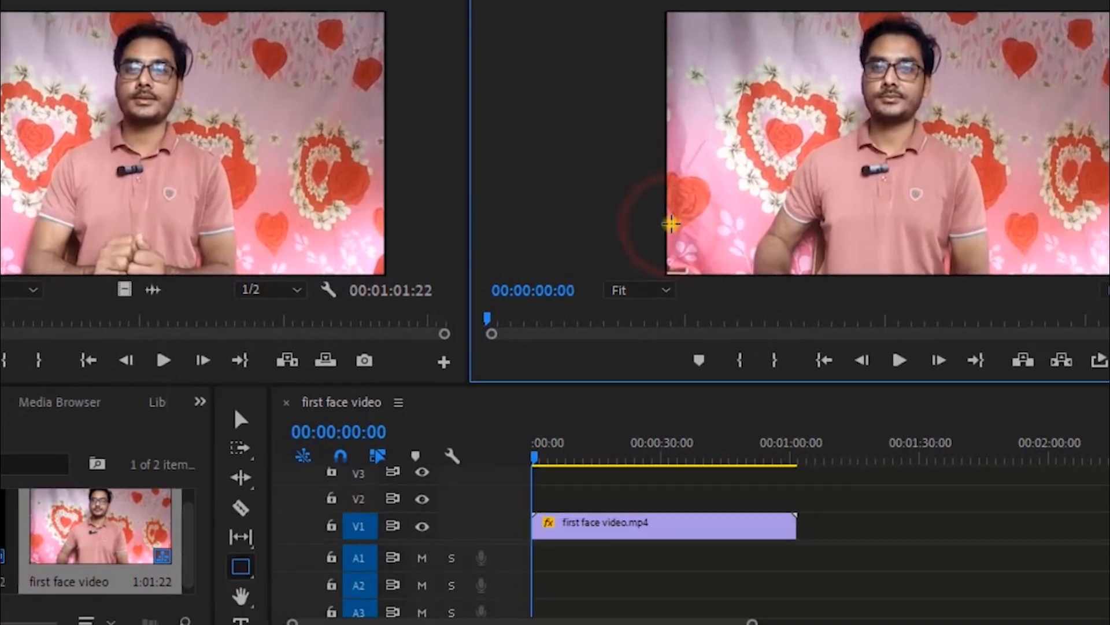
pyautogui.moveTo(644, 224); pyautogui.dragTo(1109, 270)
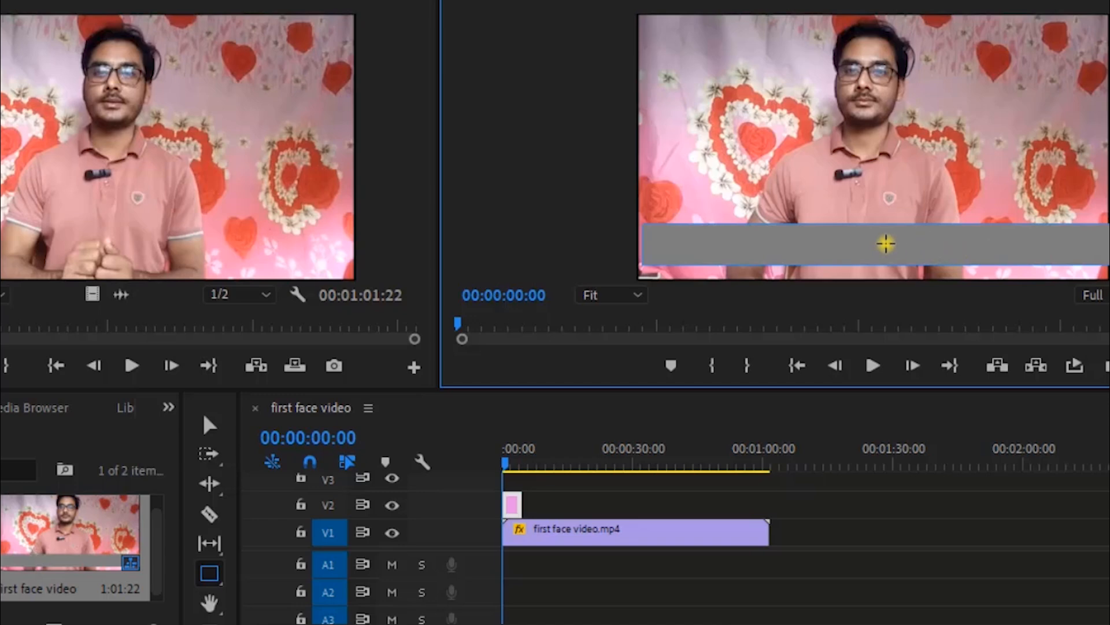
# Shift the grey rectangle sideways past the frame's left edge so the bar spans the lower part of the picture.
pyautogui.click(207, 427)
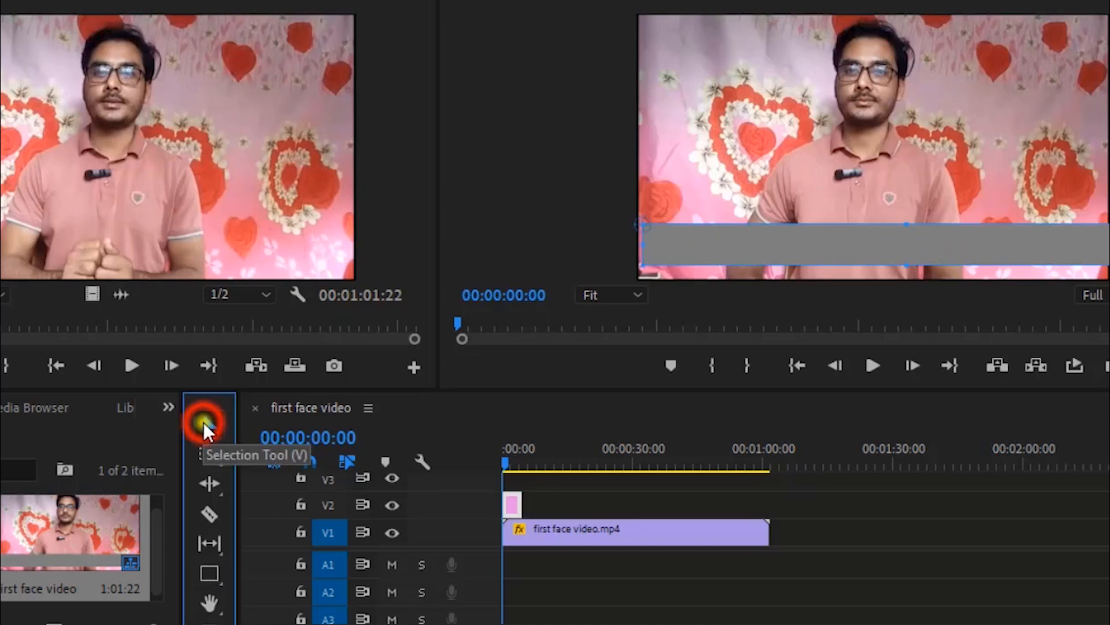
pyautogui.click(917, 234)
pyautogui.moveTo(917, 234); pyautogui.dragTo(877, 241)
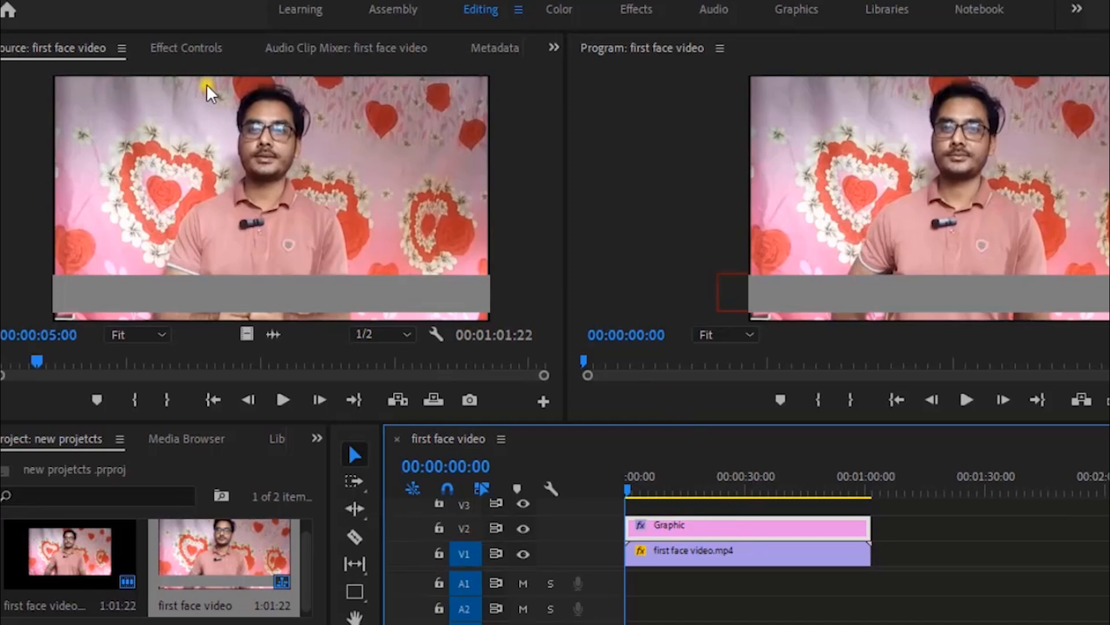
# Change the bar shape's fill colour to dark red (950505).
pyautogui.click(175, 47)
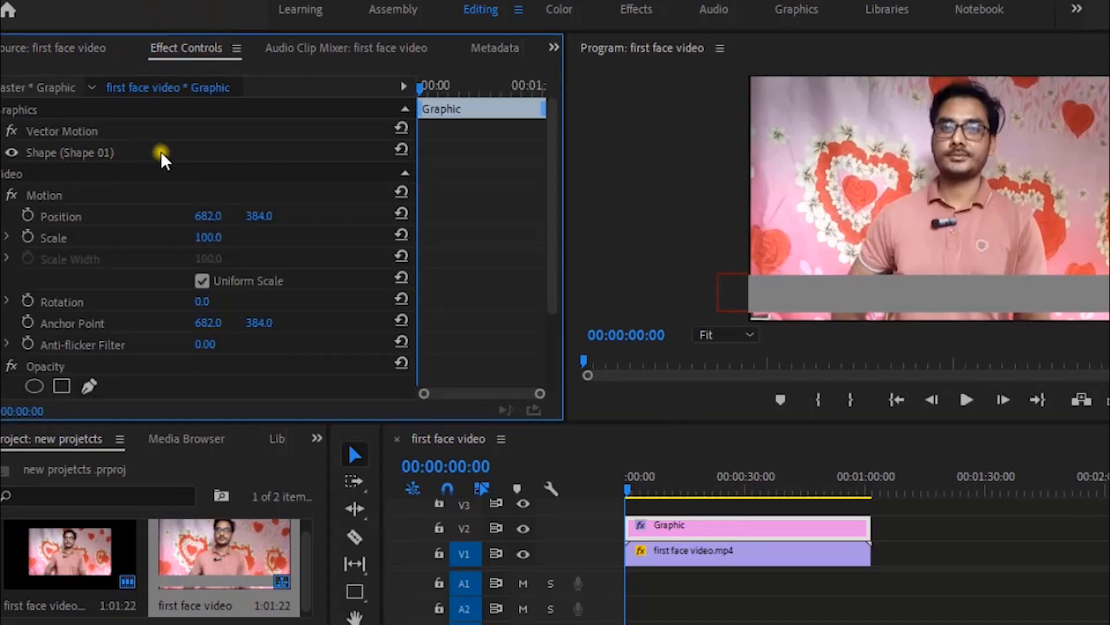
pyautogui.click(5, 153)
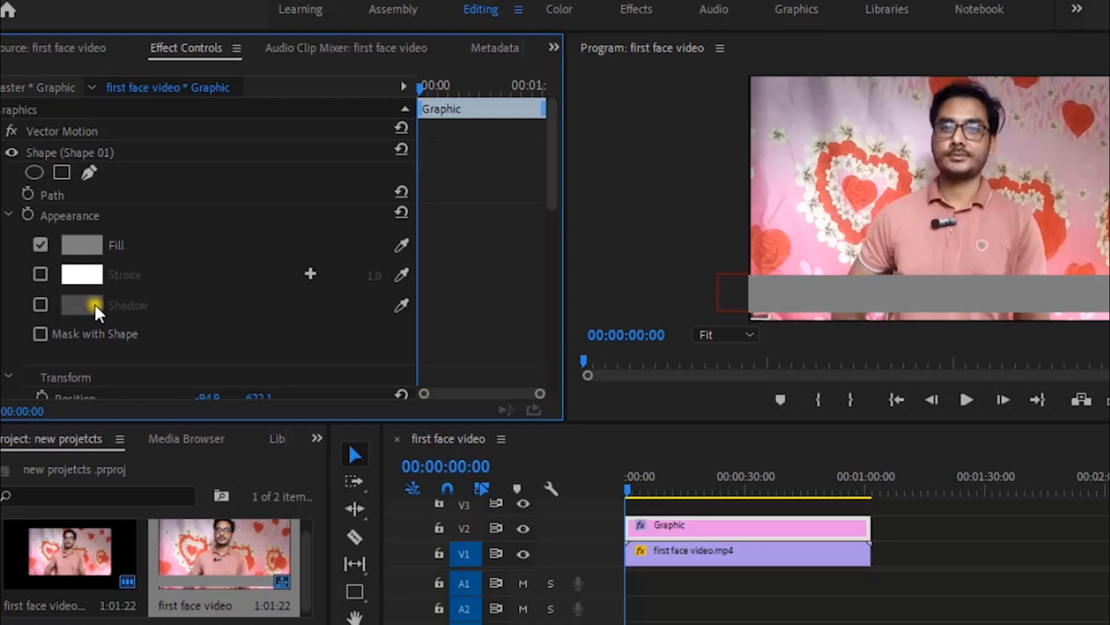
pyautogui.click(75, 243)
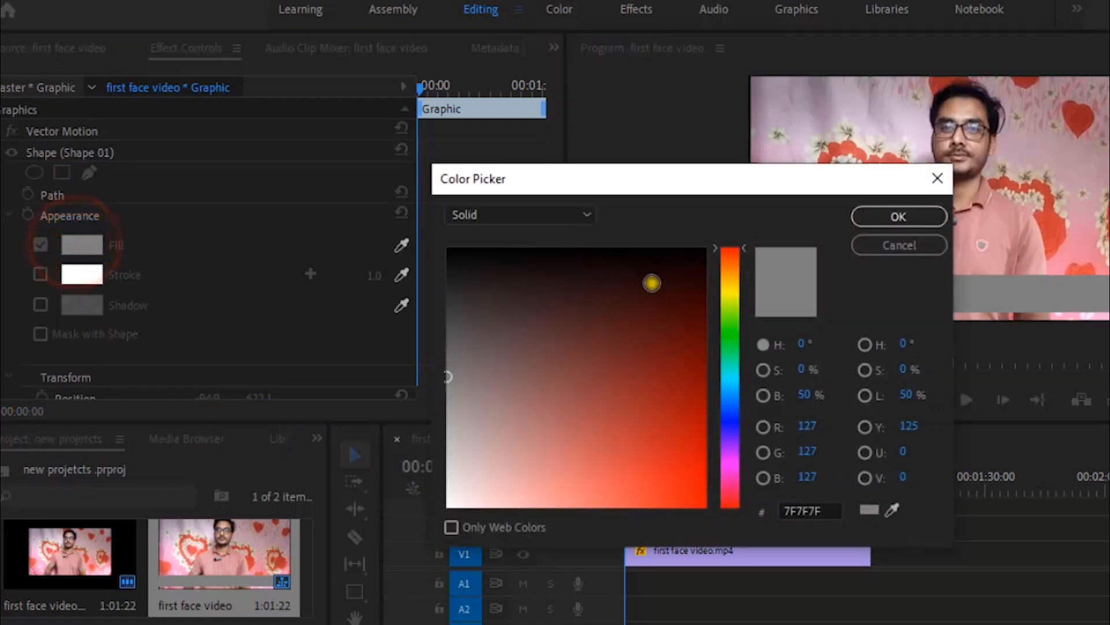
pyautogui.click(594, 298)
pyautogui.click(643, 299)
pyautogui.click(694, 363)
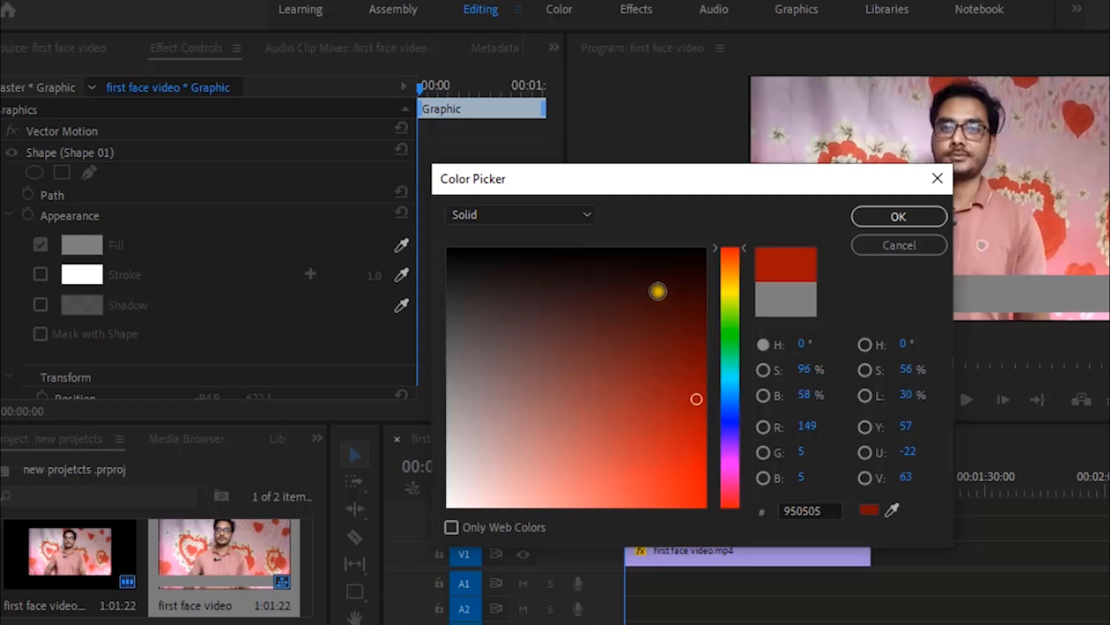
pyautogui.click(877, 210)
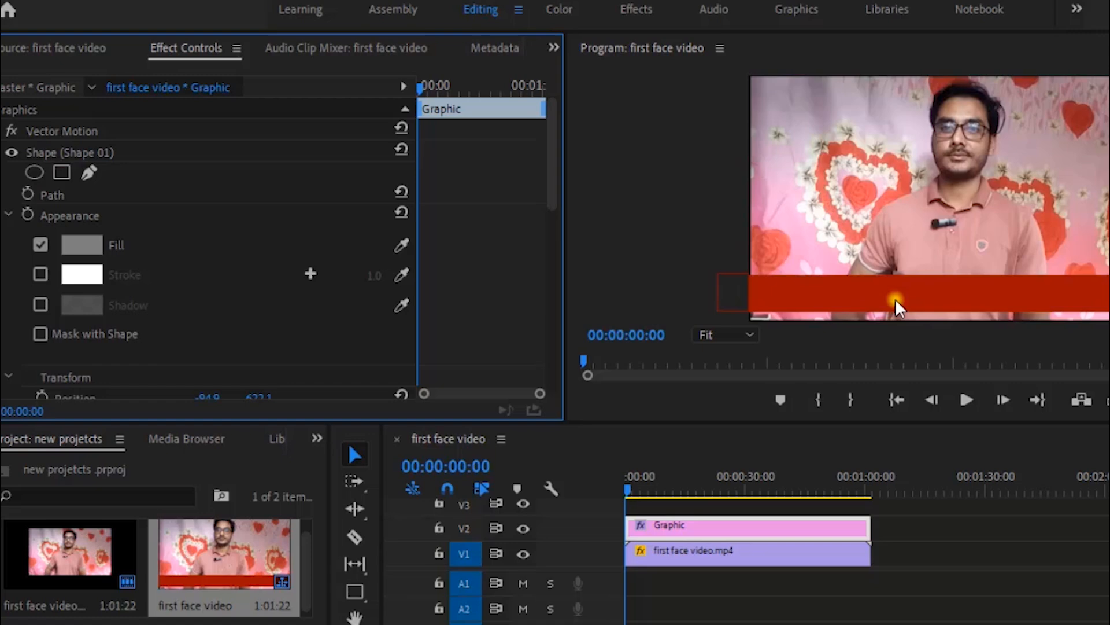
# Try a white stroke with a width of 25.0 on the red bar and turn it off again.
pyautogui.click(40, 274)
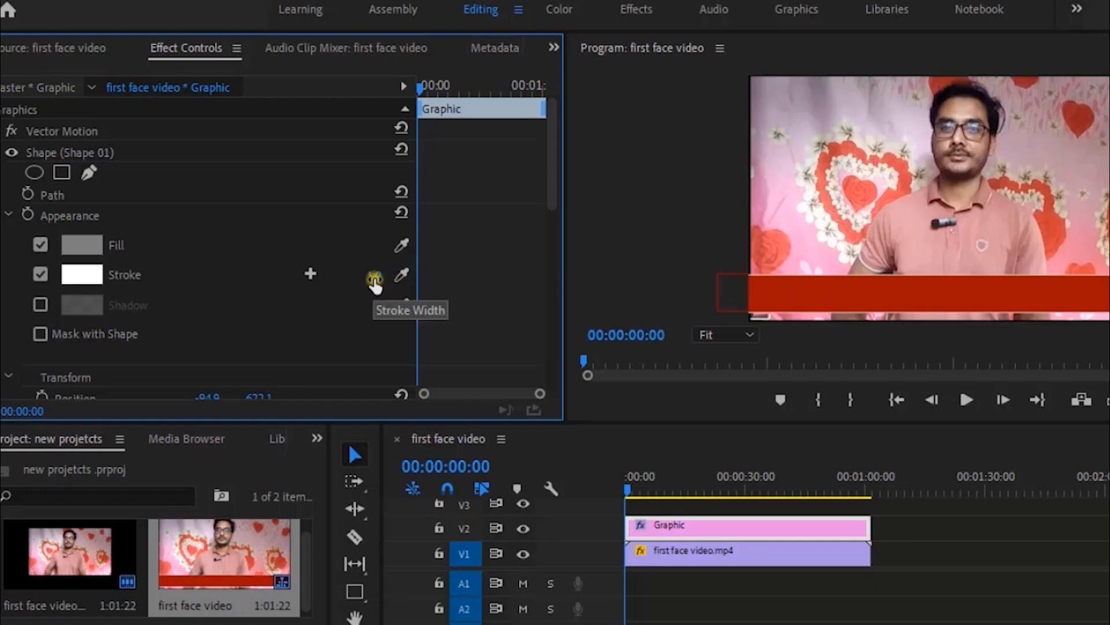
pyautogui.moveTo(375, 282); pyautogui.dragTo(399, 280)
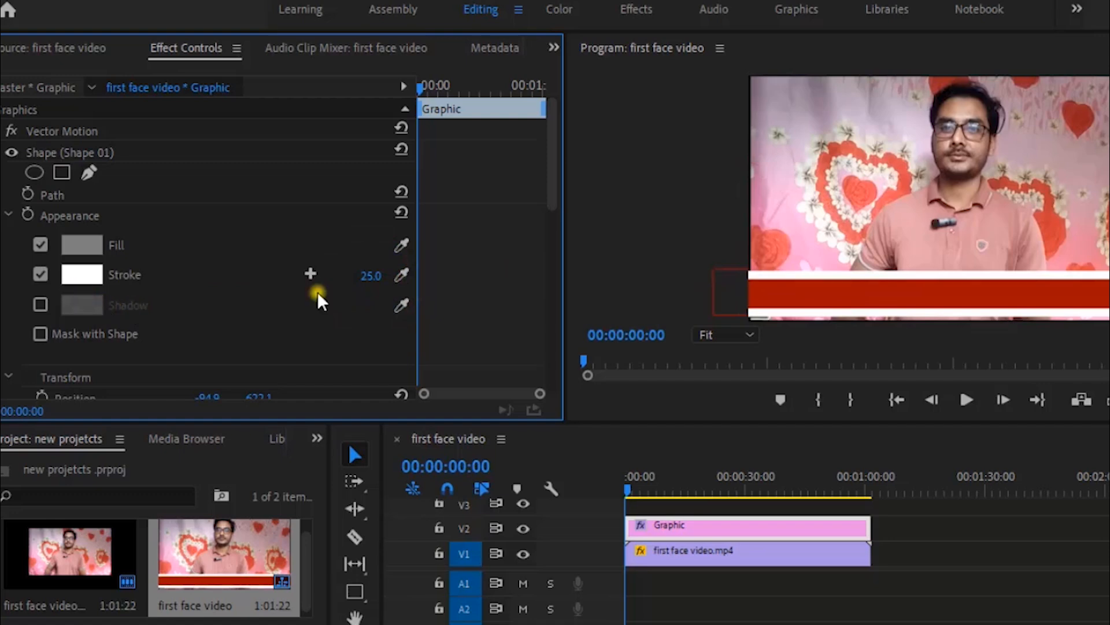
pyautogui.click(39, 276)
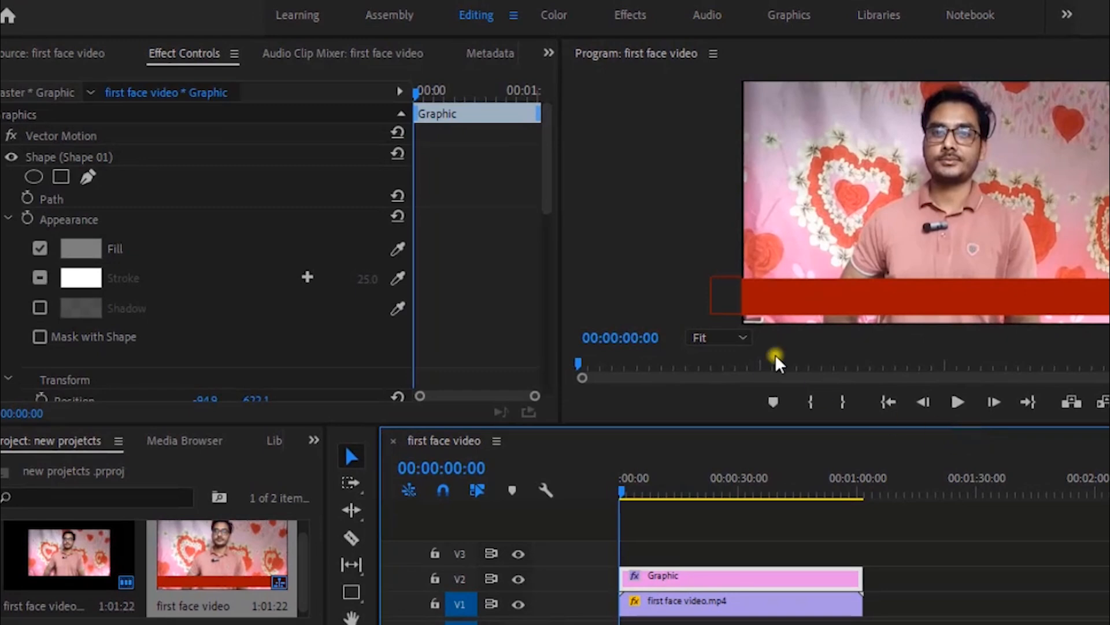
# Create a new Legacy Title named "scorling tex" with the default video settings.
pyautogui.click(3, 2)
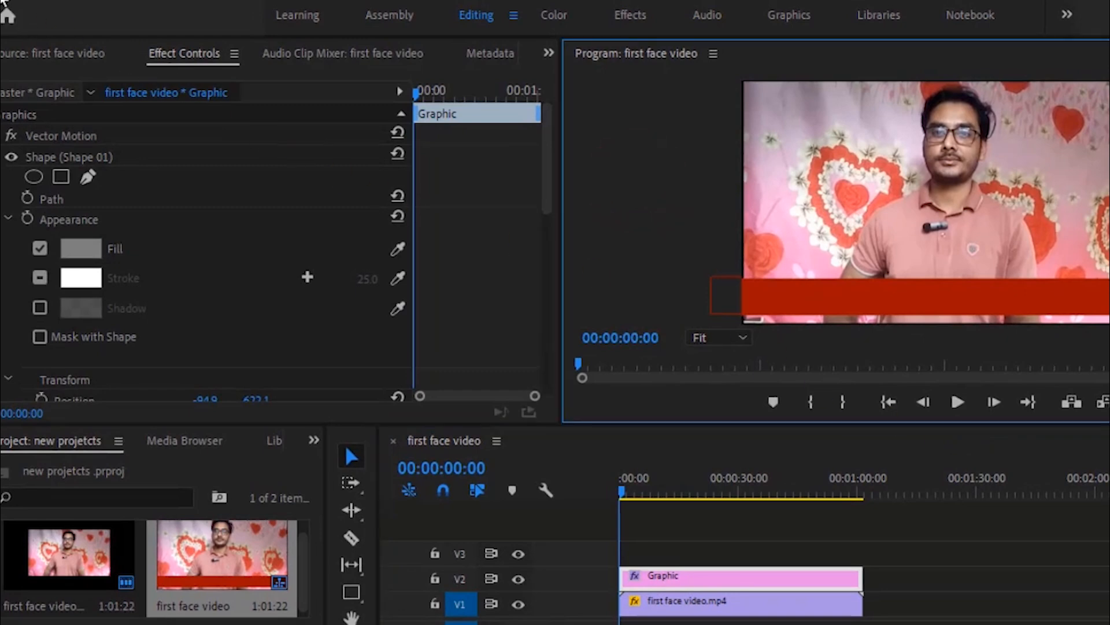
pyautogui.click(2, 2)
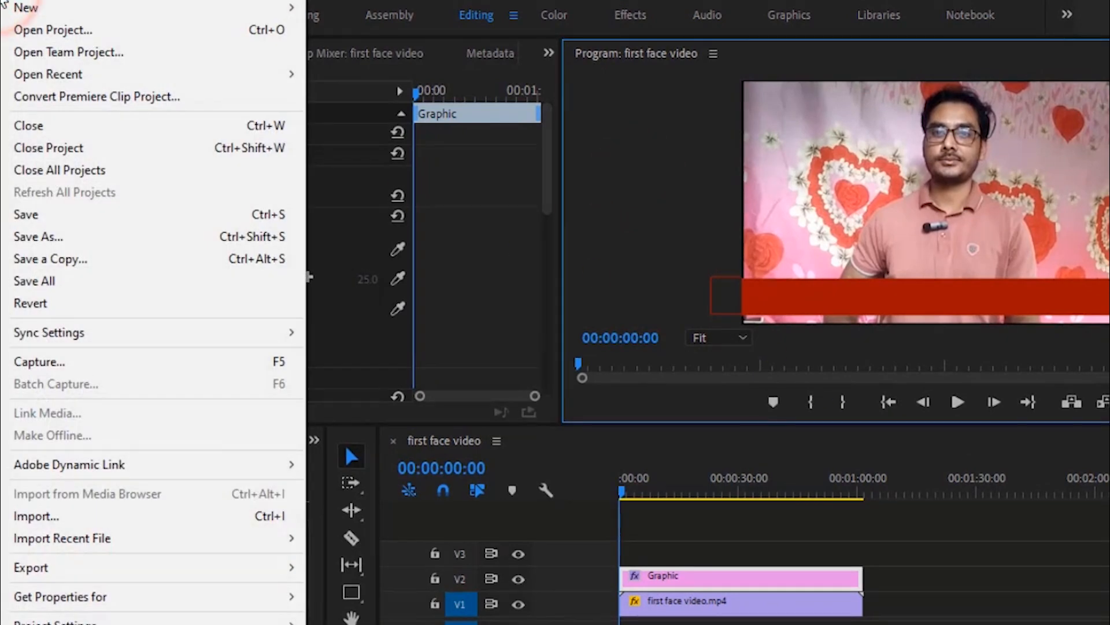
pyautogui.moveTo(57, 16)
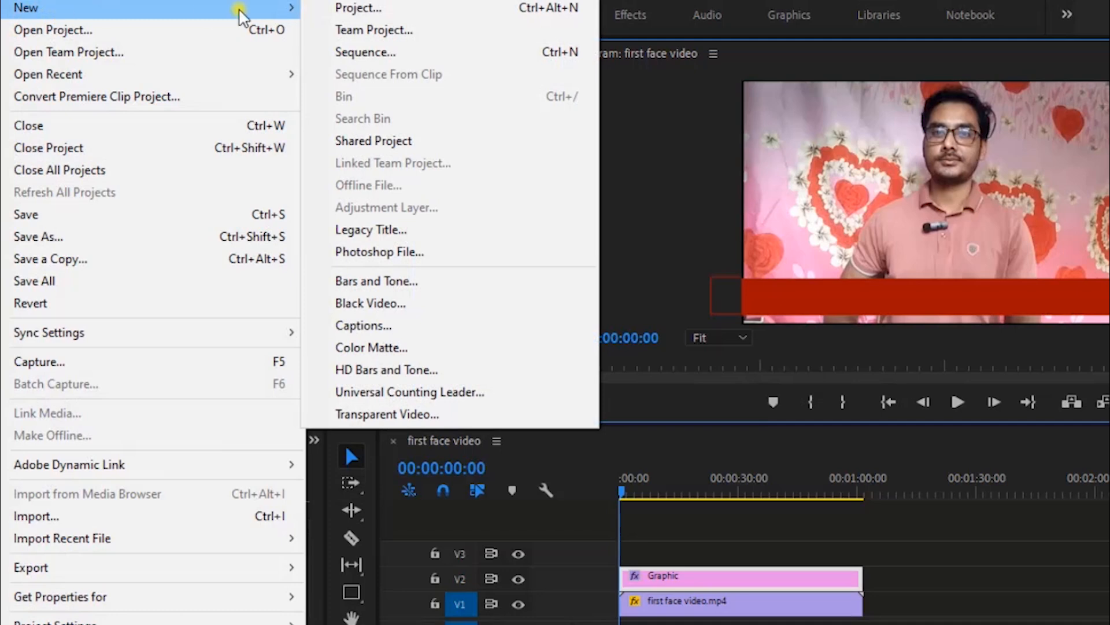
pyautogui.click(409, 230)
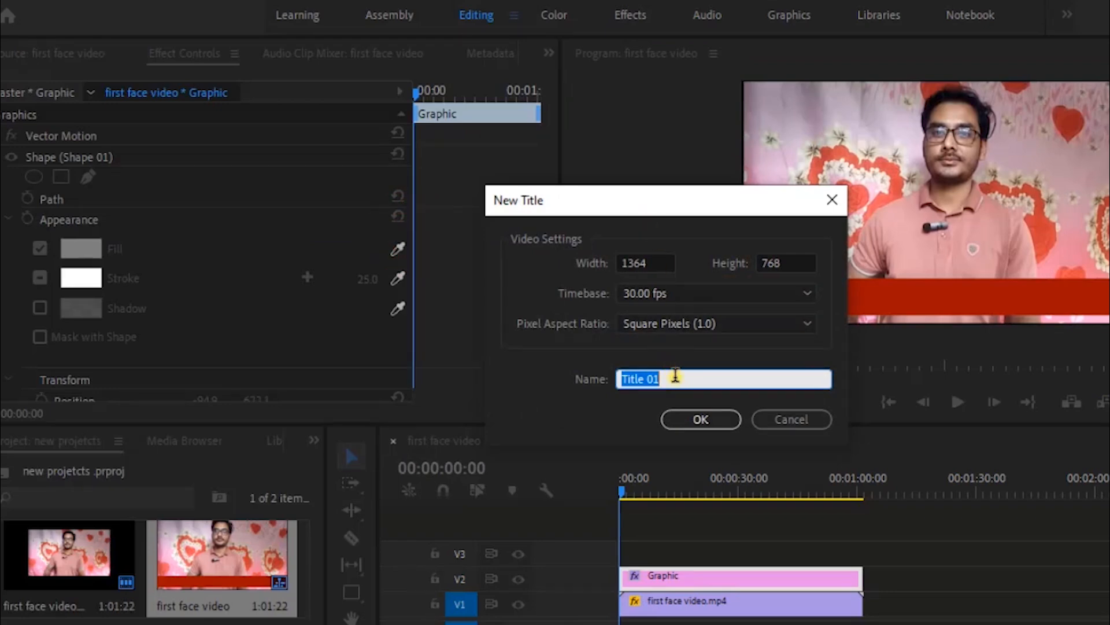
pyautogui.press('BackSpace')
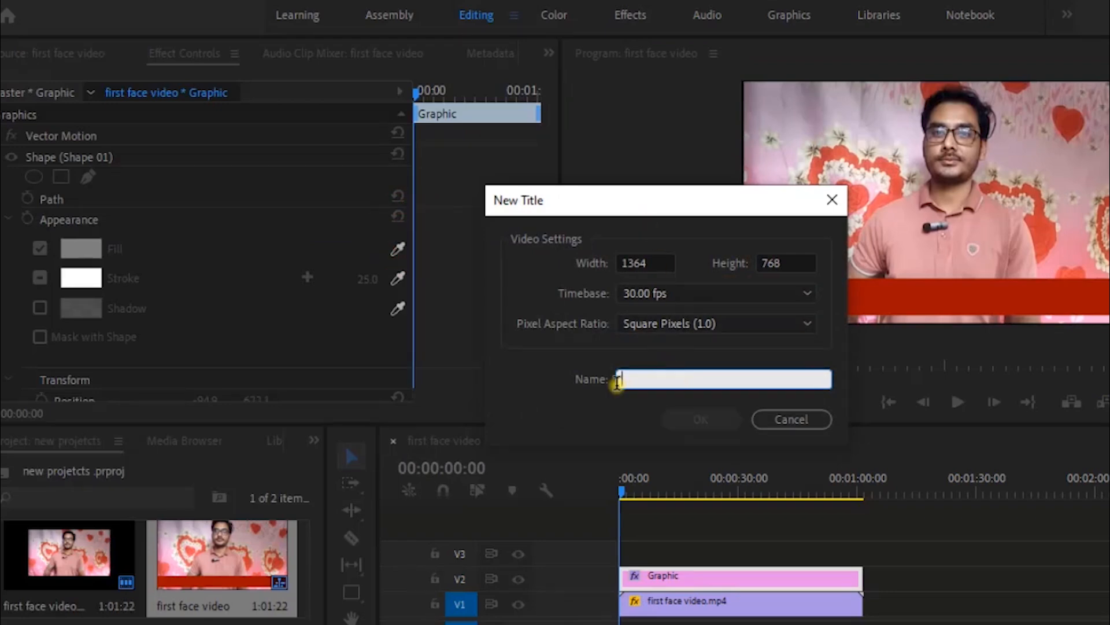
pyautogui.write('scorling tex')
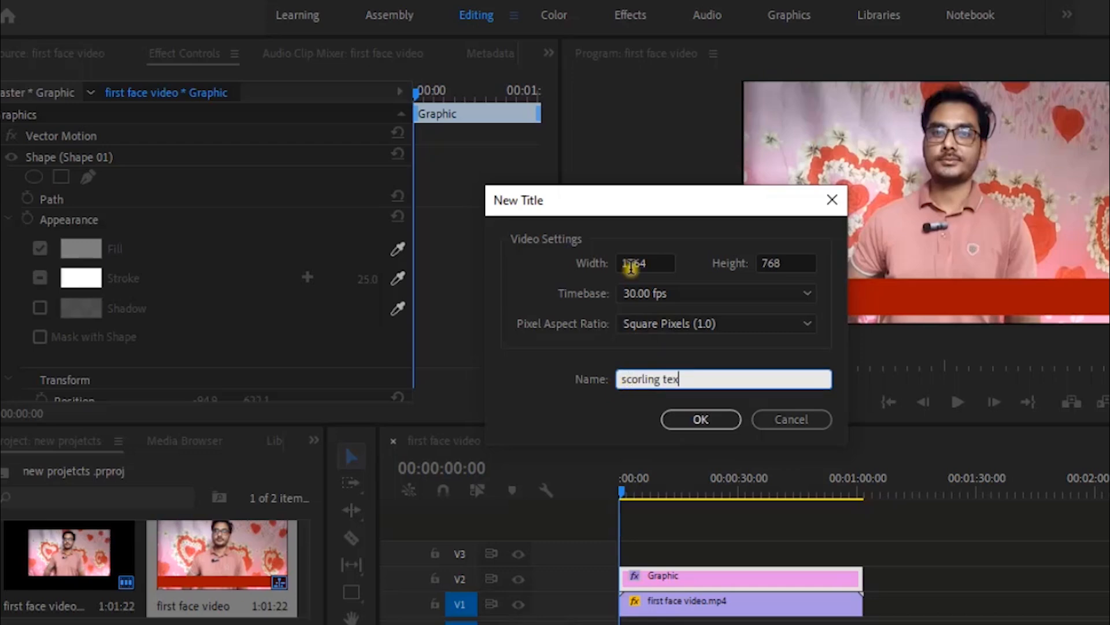
pyautogui.click(693, 421)
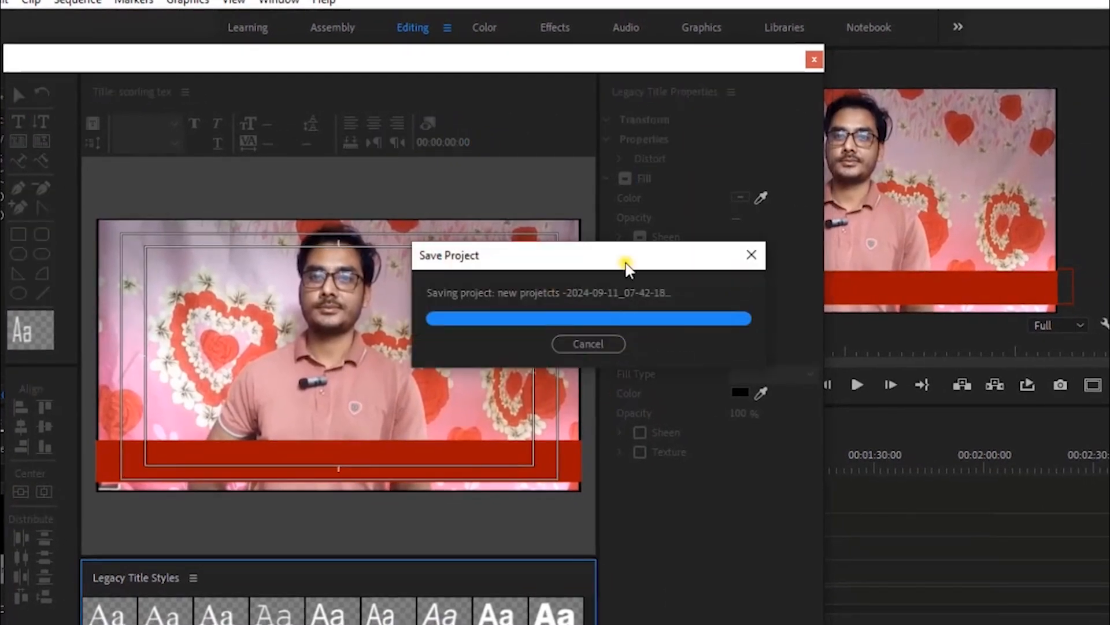
# Reposition the title editor window and toggle the background video display off and back on.
pyautogui.moveTo(450, 63); pyautogui.dragTo(648, 29)
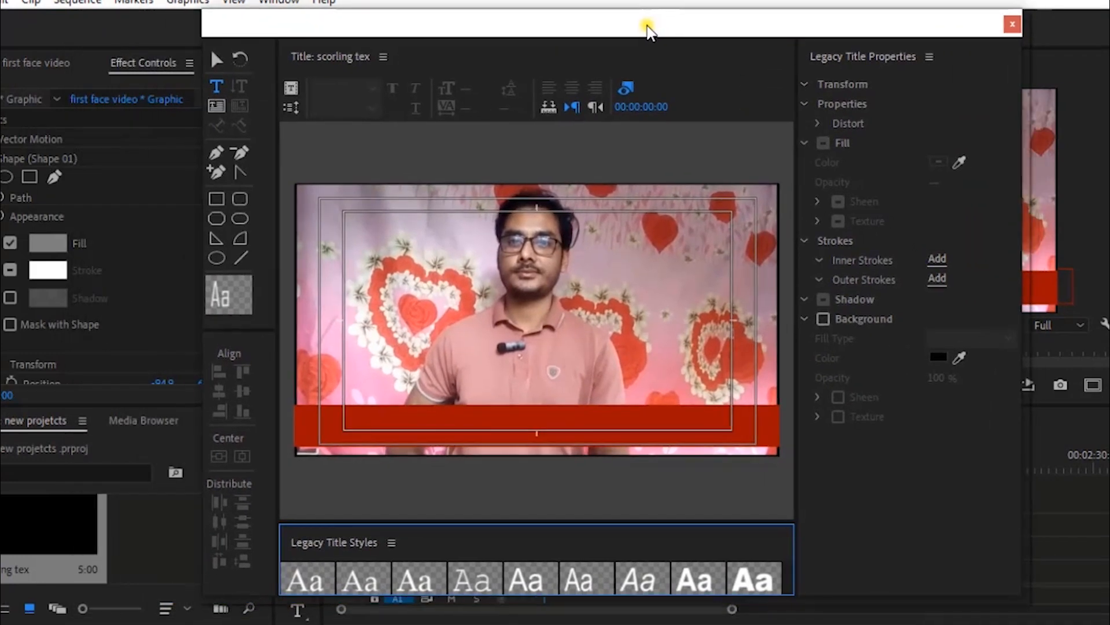
pyautogui.click(626, 89)
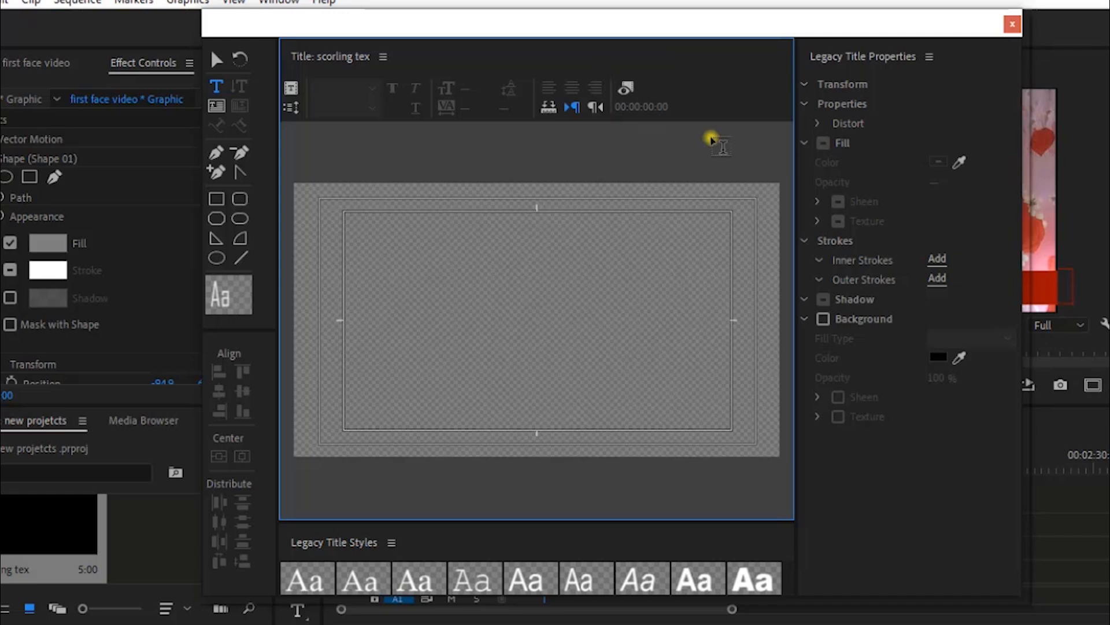
pyautogui.click(627, 89)
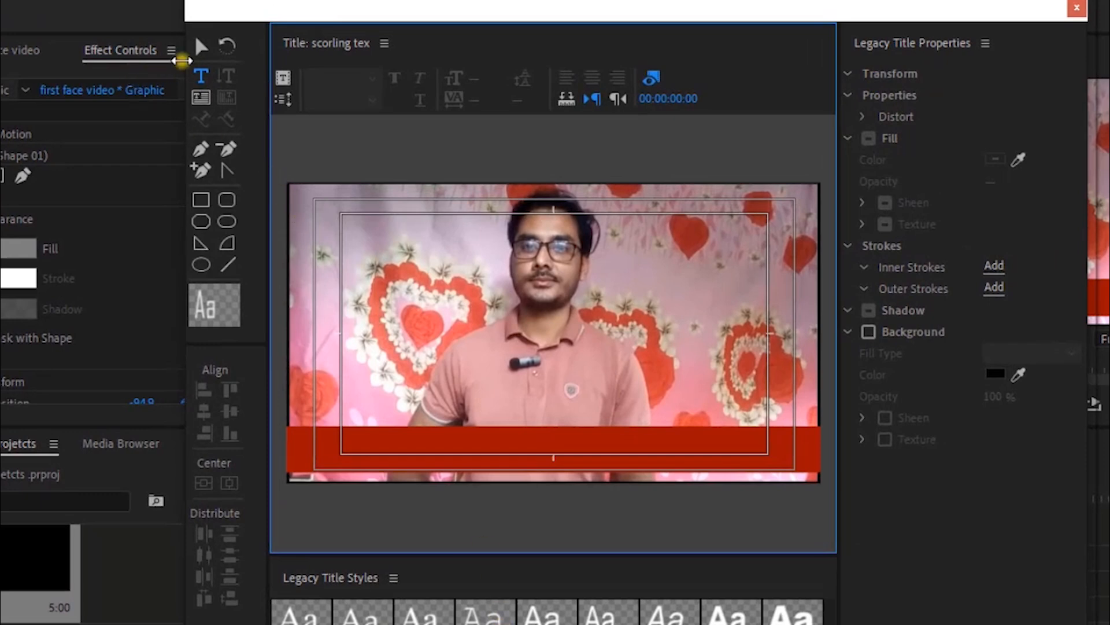
# Start a text object at the red bar's left end and paste in the "Student life" paragraph copied from the Word document.
pyautogui.click(207, 78)
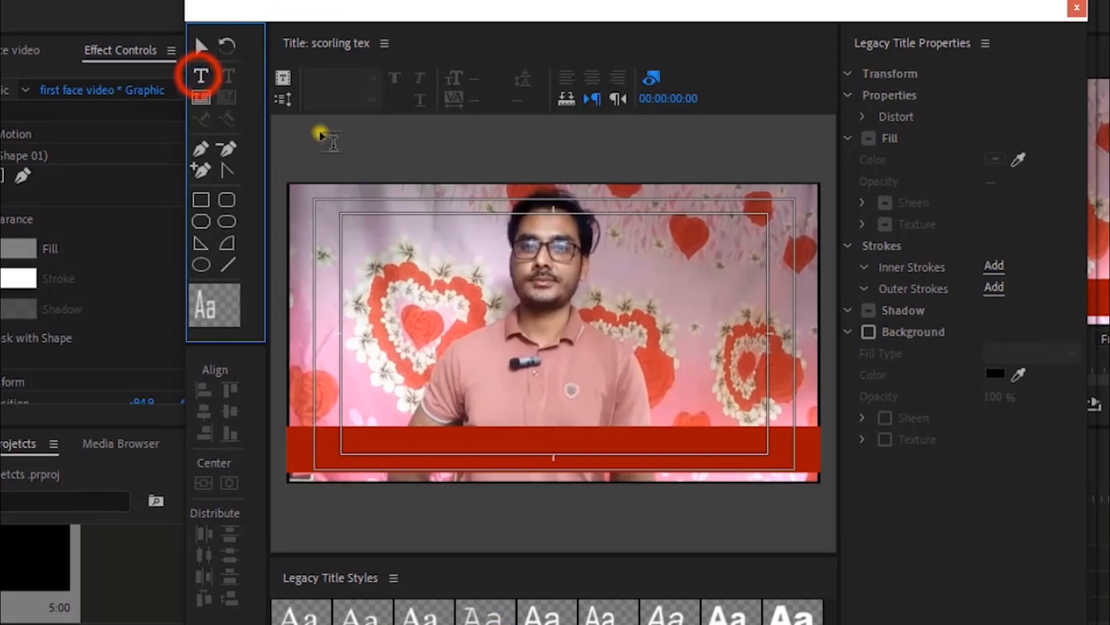
pyautogui.click(296, 441)
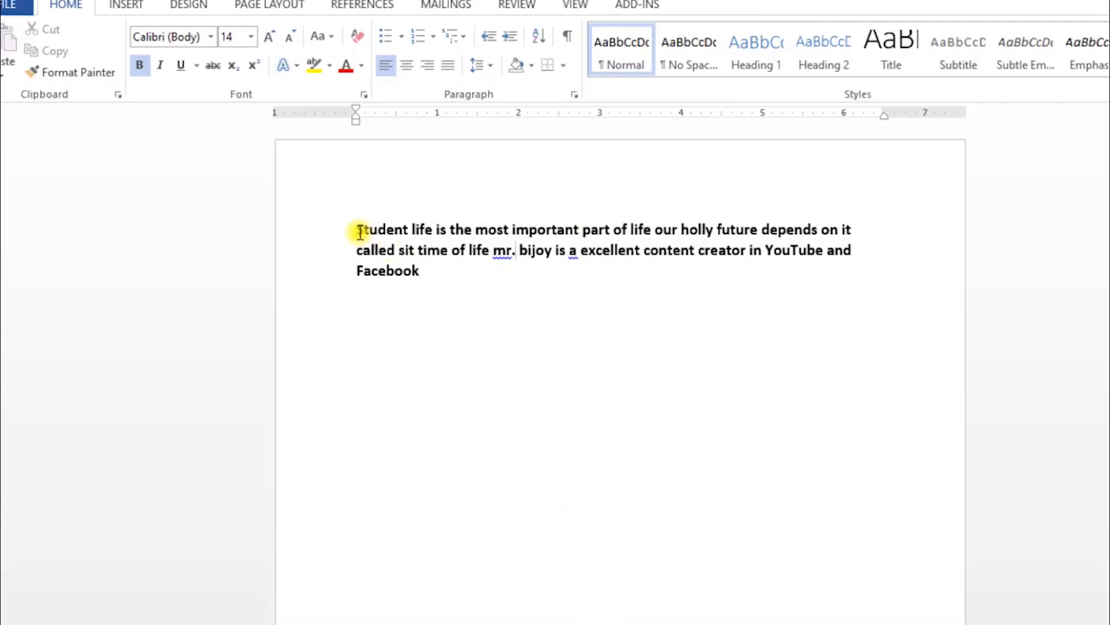
pyautogui.moveTo(358, 231); pyautogui.dragTo(513, 275)
pyautogui.rightClick(574, 228)
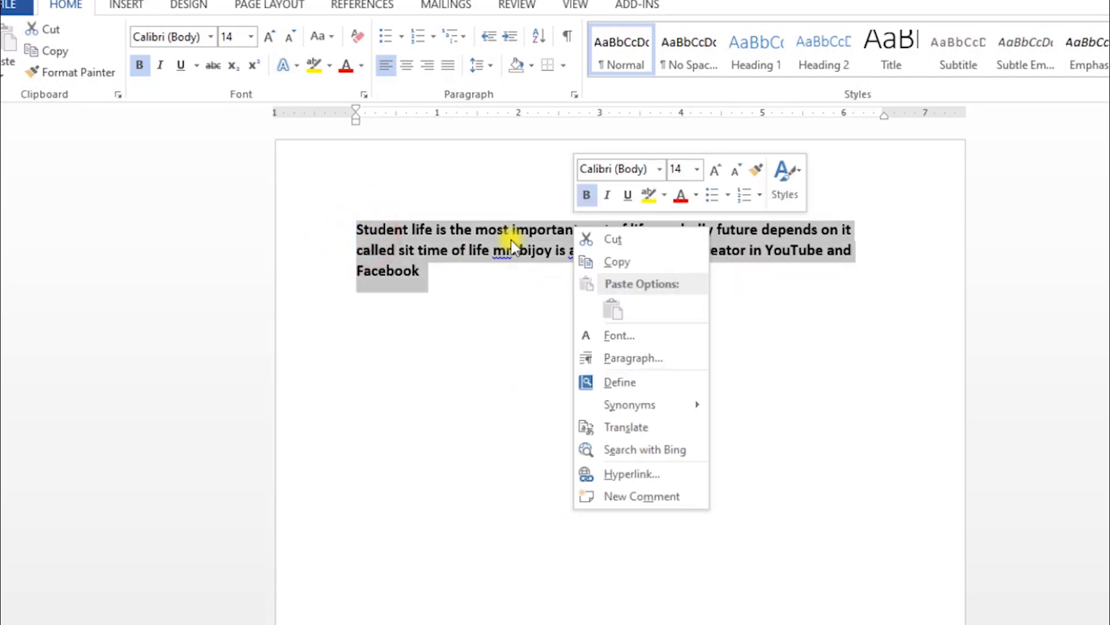
pyautogui.click(638, 259)
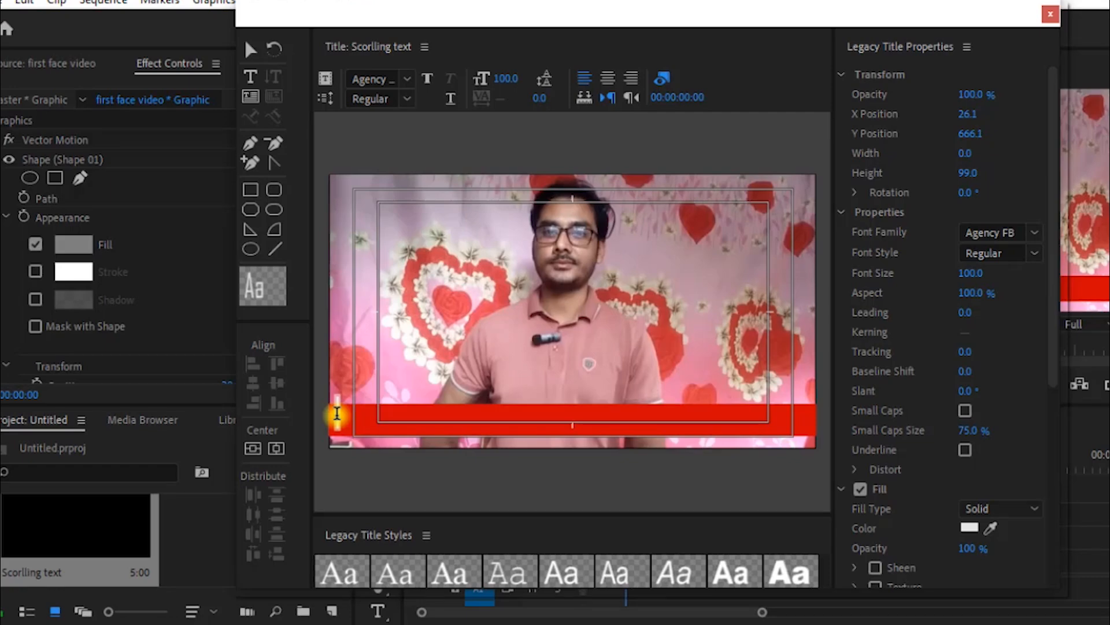
pyautogui.hotkey('ctrl', 'v')
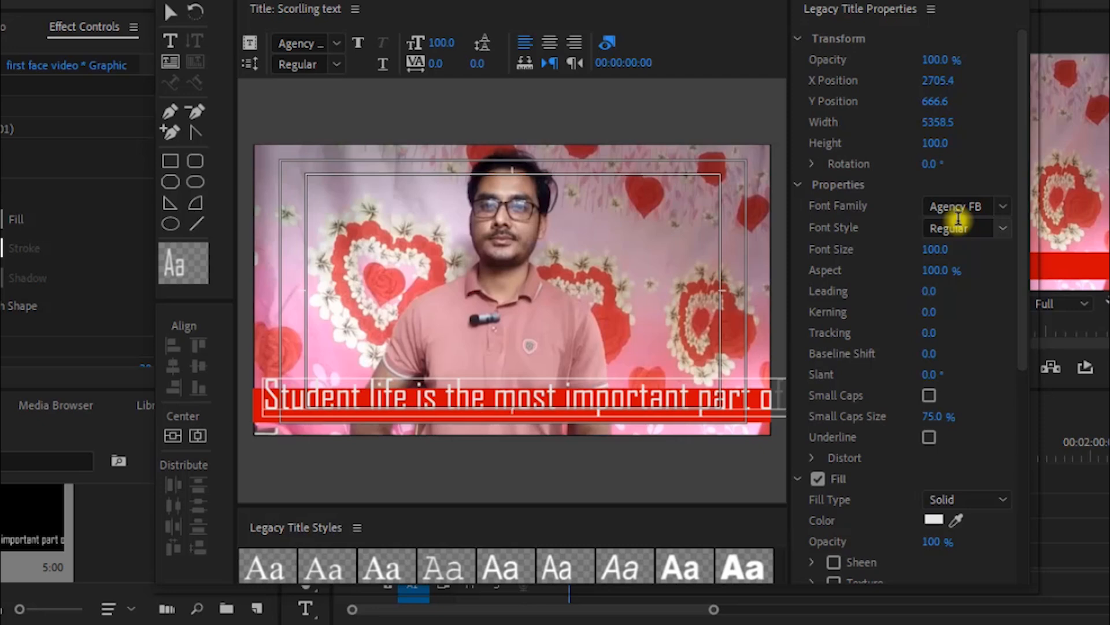
# Set the title text's font family to Arial Rounded MT Bold and its fill colour to yellow (F8D90A).
pyautogui.click(958, 215)
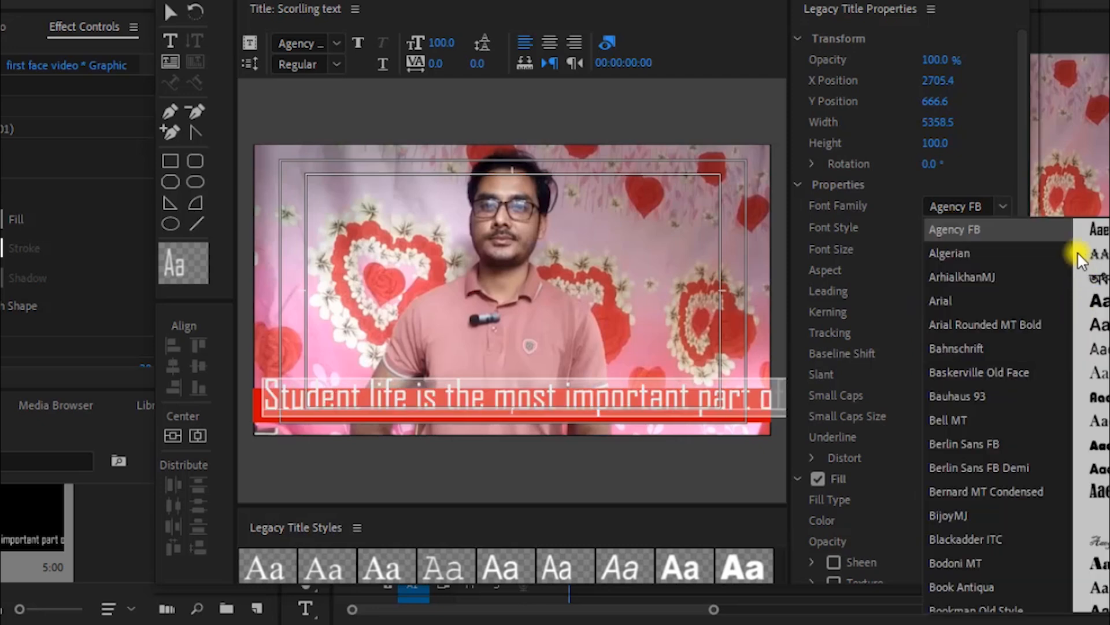
pyautogui.click(1015, 326)
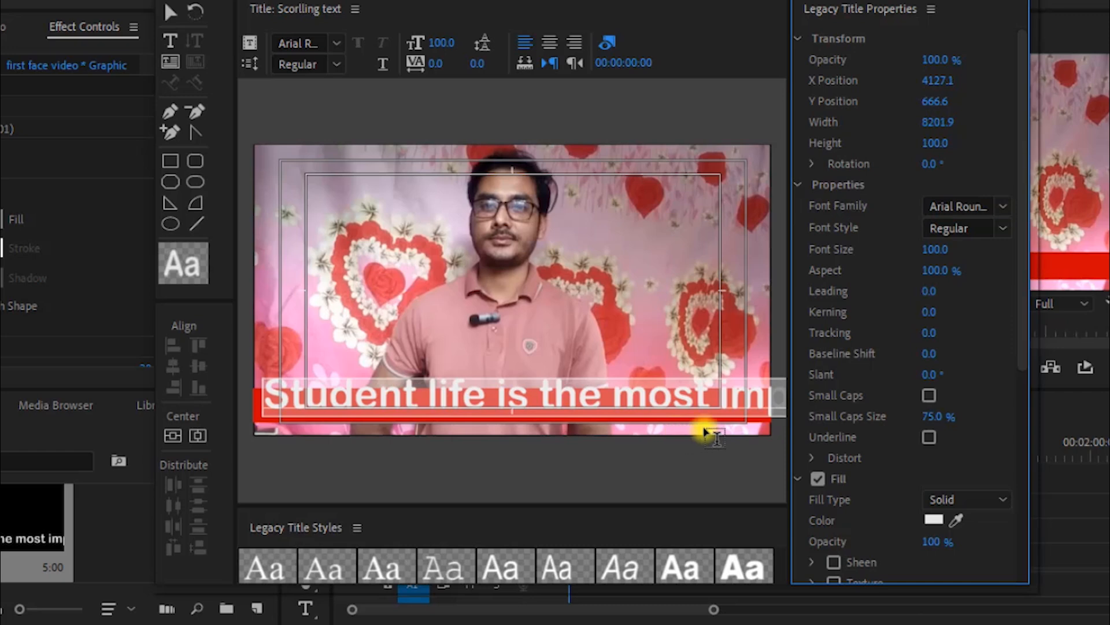
pyautogui.click(938, 522)
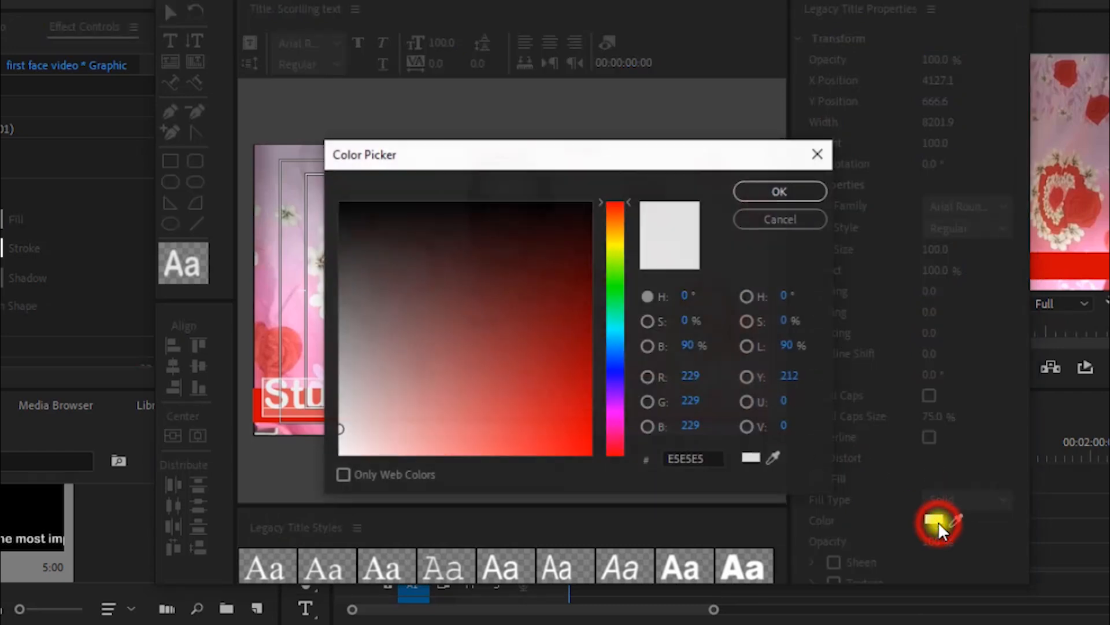
pyautogui.click(615, 239)
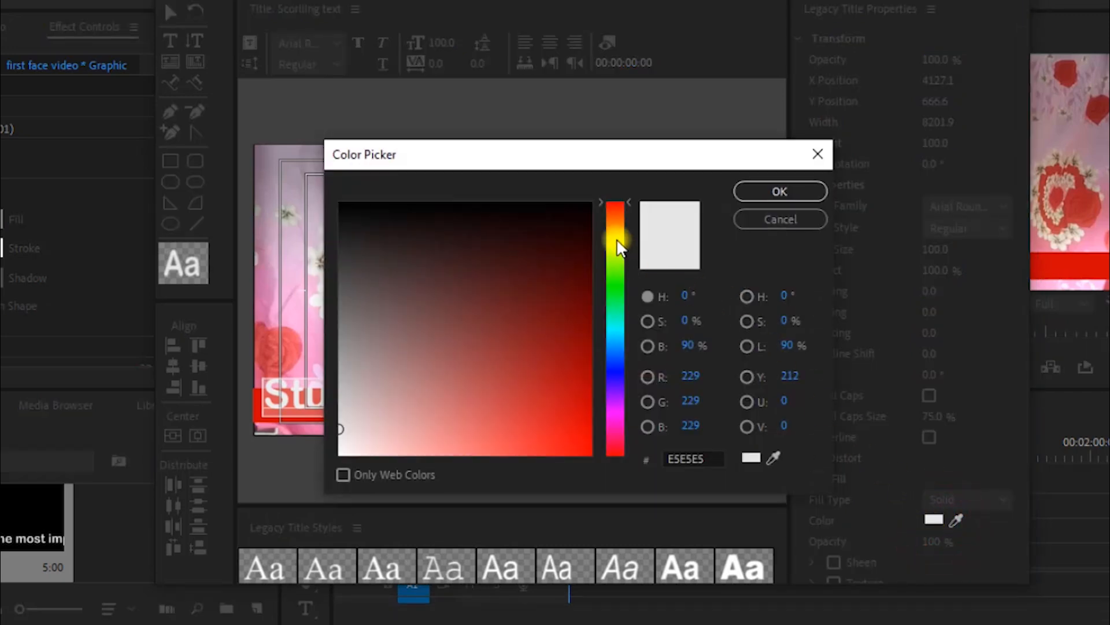
pyautogui.click(582, 447)
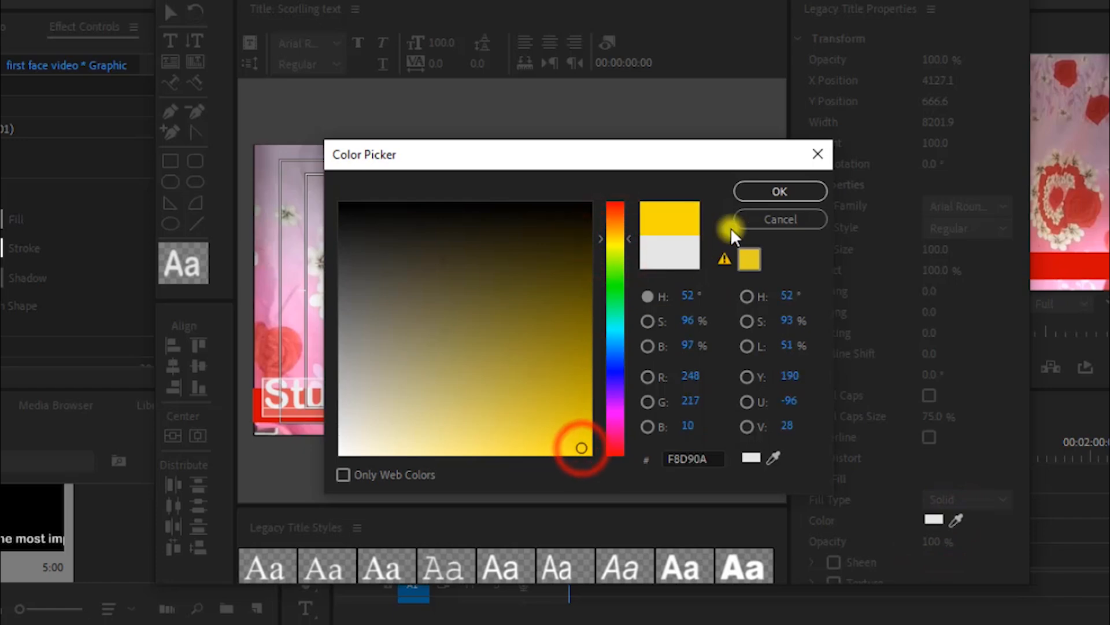
pyautogui.click(765, 200)
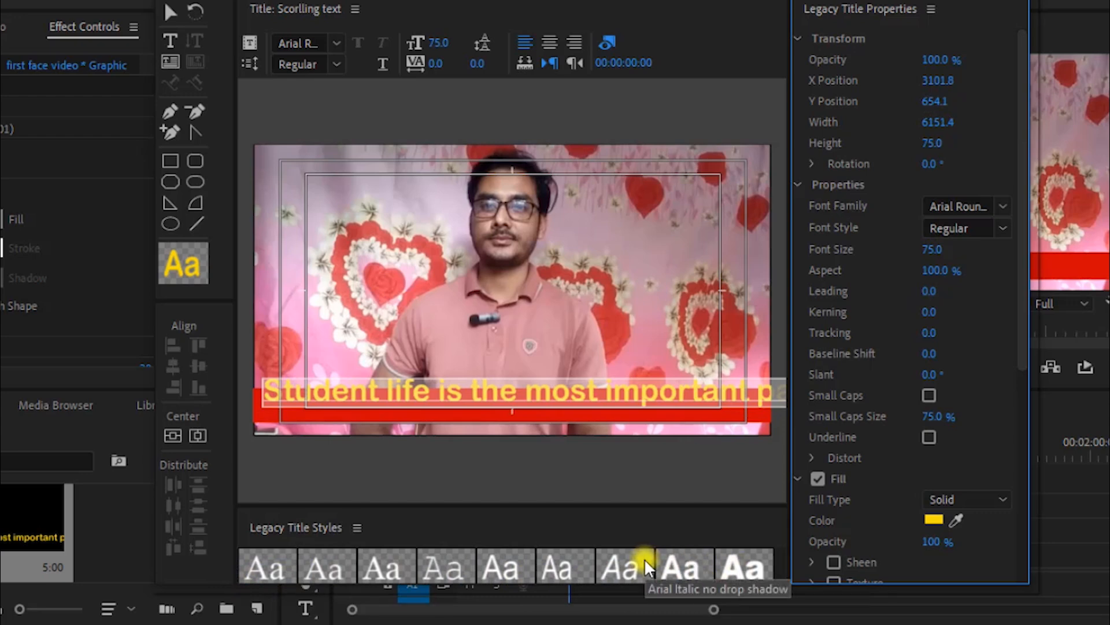
# Move the yellow title text down so it sits centred on the red bar, starting at the frame's left edge.
pyautogui.click(474, 395)
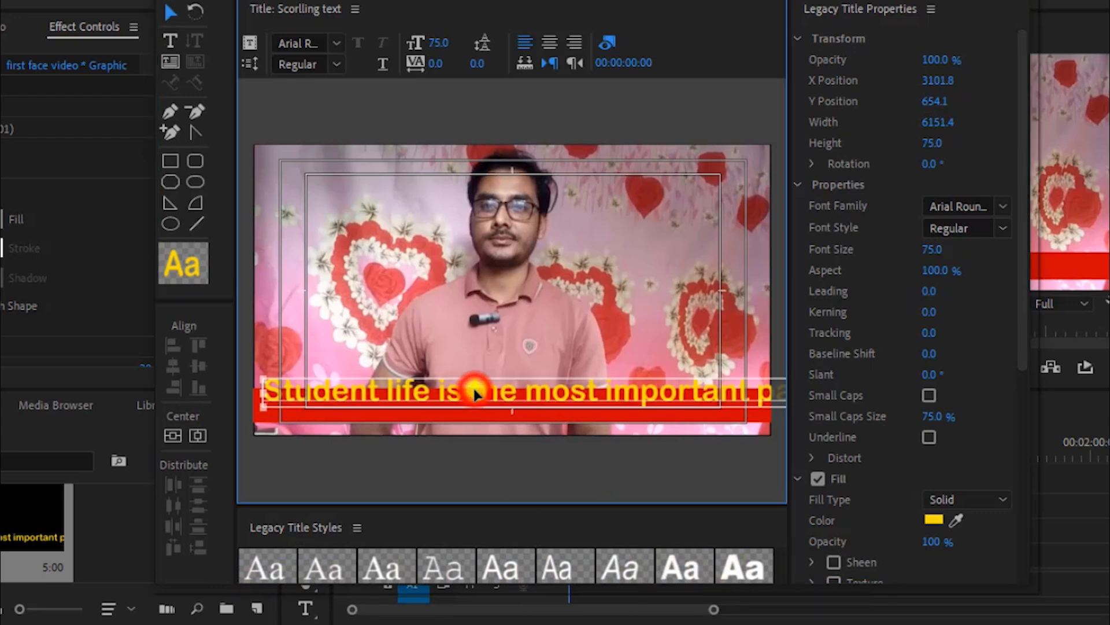
pyautogui.moveTo(474, 395); pyautogui.dragTo(468, 407)
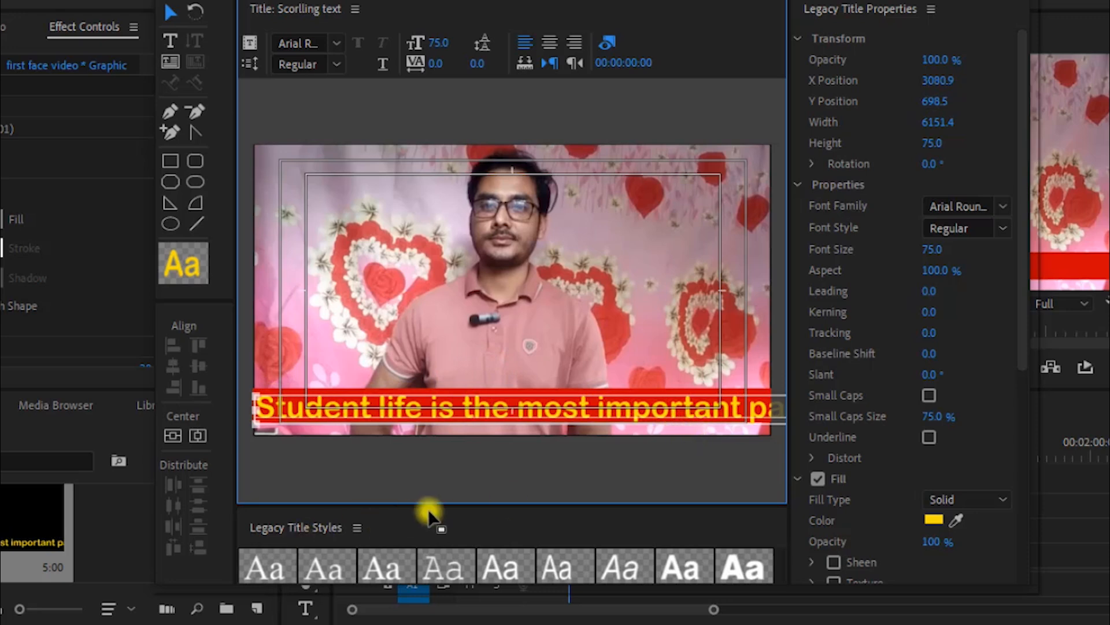
pyautogui.click(519, 418)
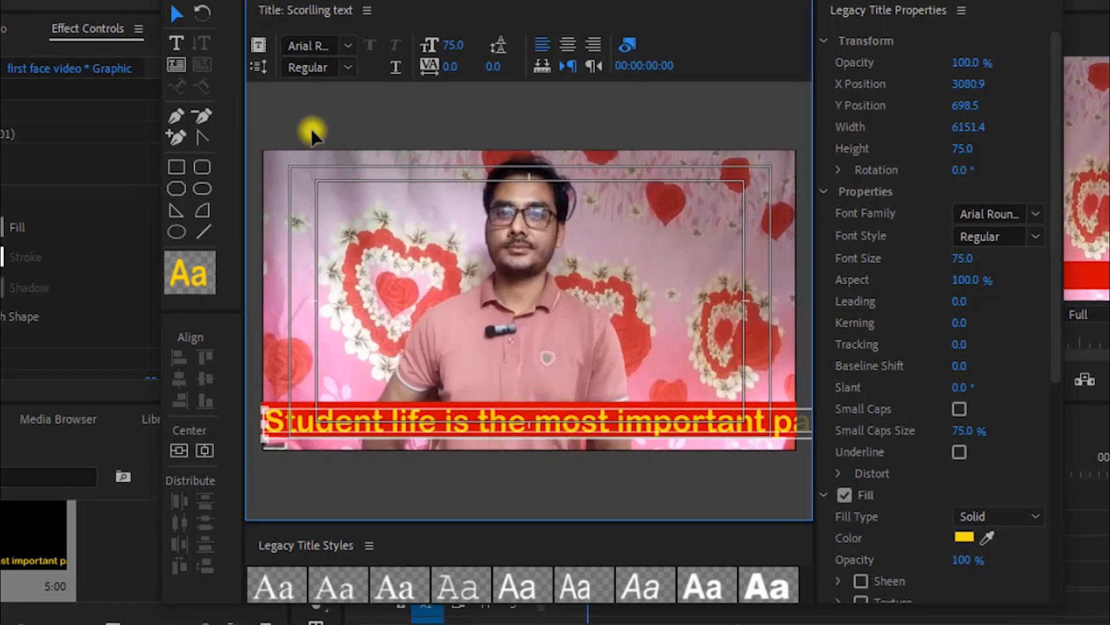
# Set the title's roll/crawl type to Crawl Left with Start Off Screen and End Off Screen enabled, and return to the timeline.
pyautogui.click(263, 67)
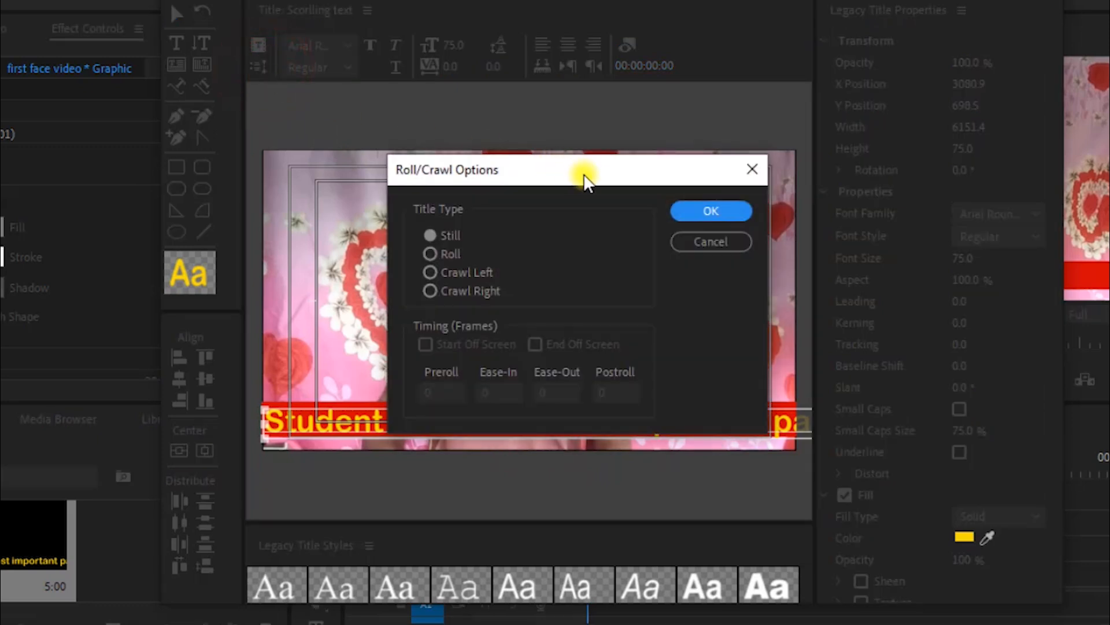
pyautogui.moveTo(596, 174); pyautogui.dragTo(527, 144)
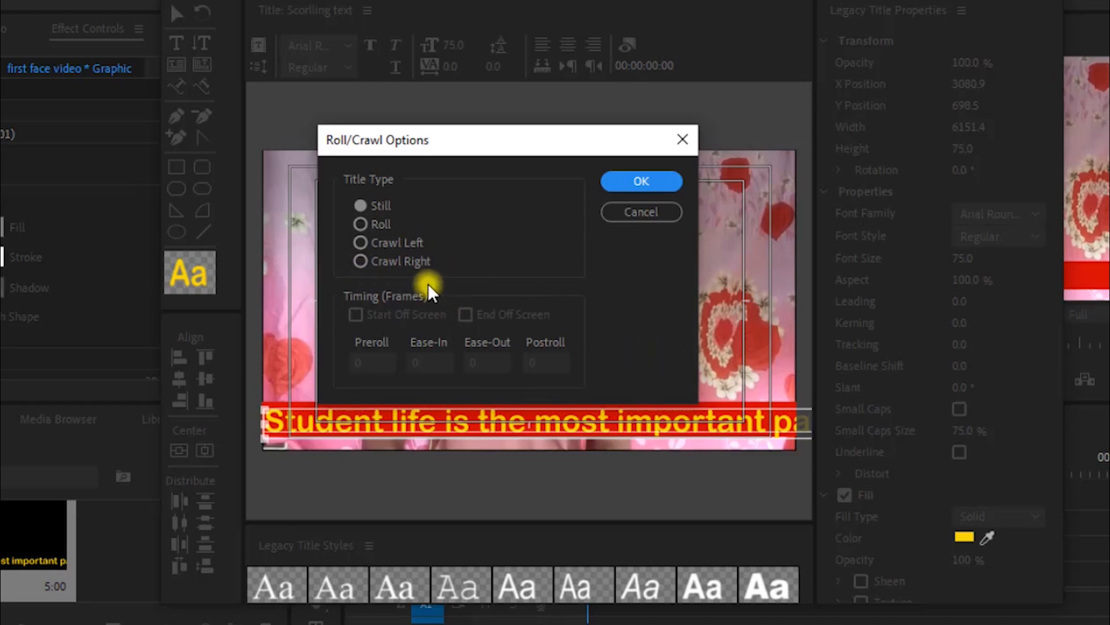
pyautogui.click(360, 243)
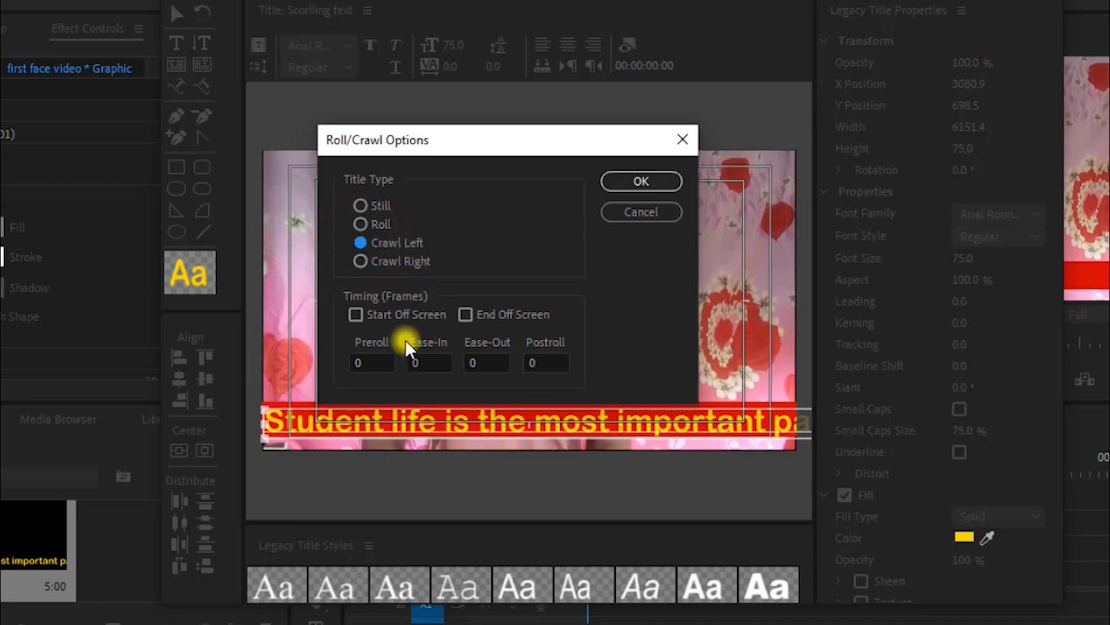
pyautogui.click(356, 316)
pyautogui.click(467, 318)
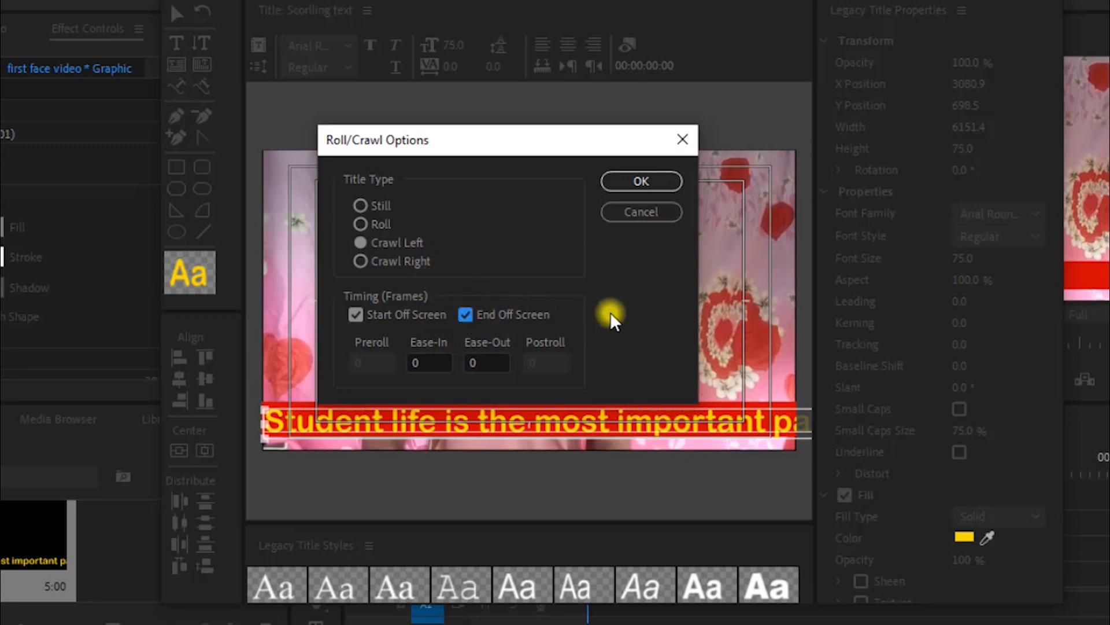
pyautogui.click(636, 183)
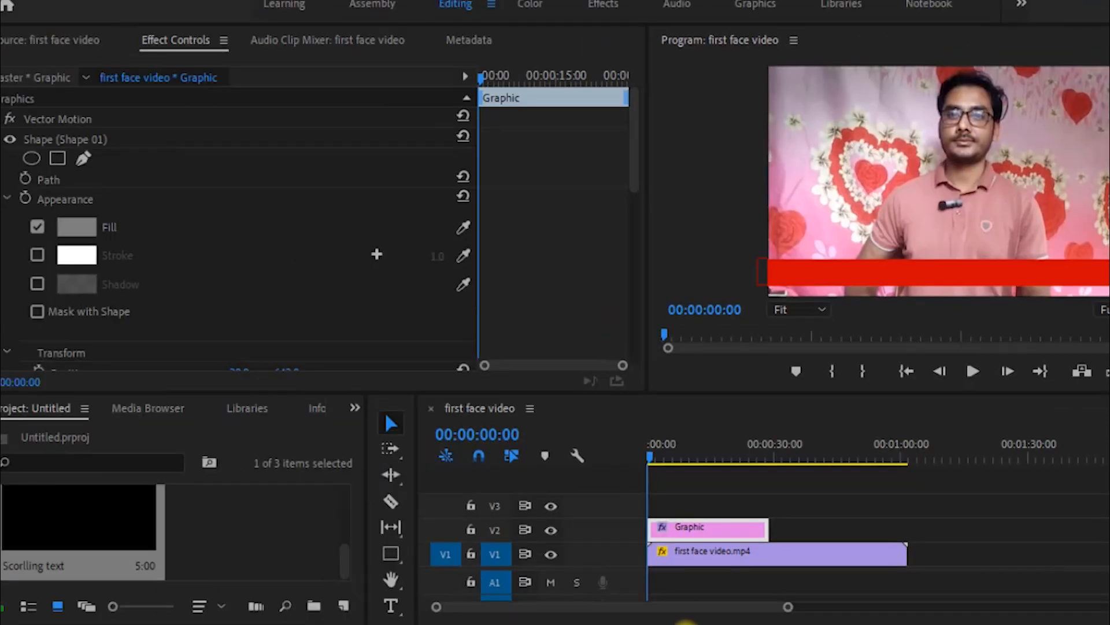
# Place the scrolling text title on V3 above the red bar graphic and play the sequence from the start.
pyautogui.moveTo(101, 529); pyautogui.dragTo(761, 512)
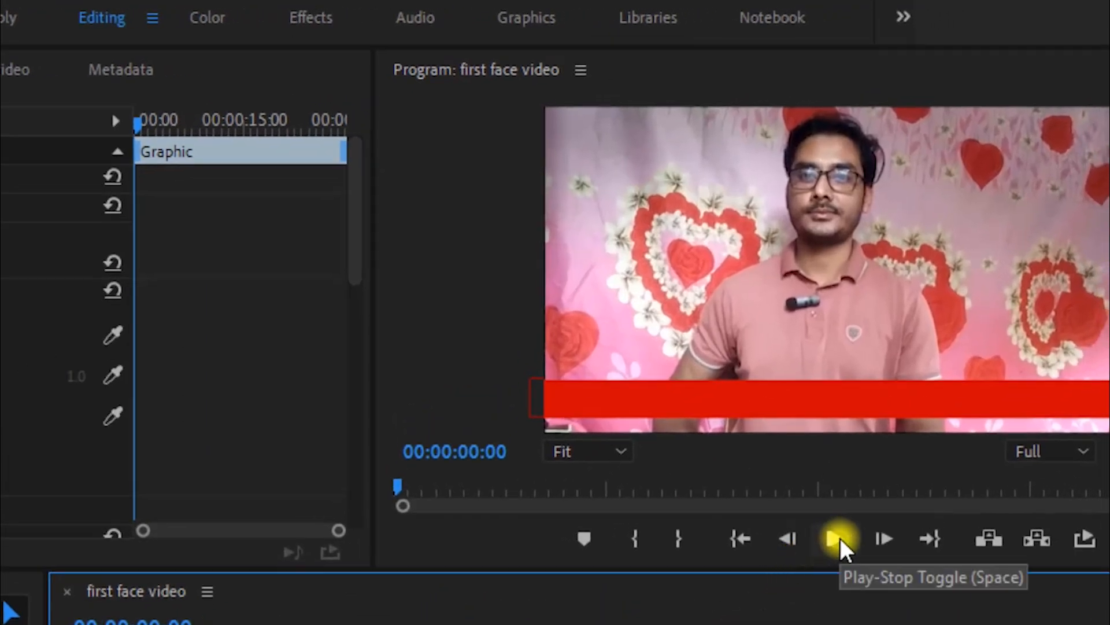
pyautogui.click(840, 539)
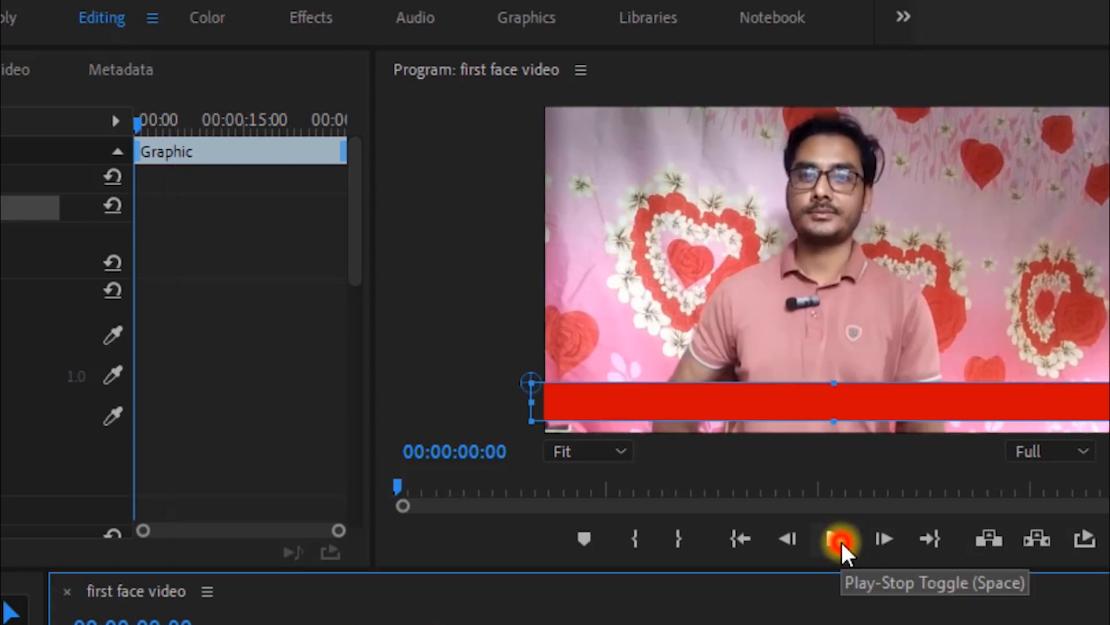
pyautogui.click(841, 540)
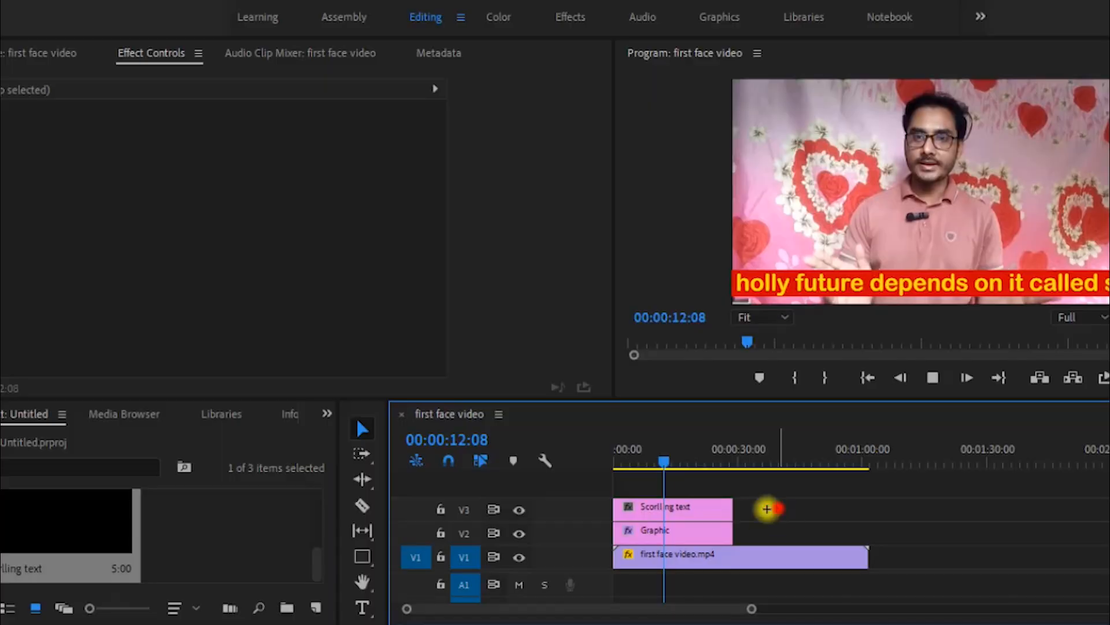
# Extend the scrolling text and red bar clips to about 42 seconds and preview the slower crawl.
pyautogui.moveTo(767, 509); pyautogui.dragTo(794, 512)
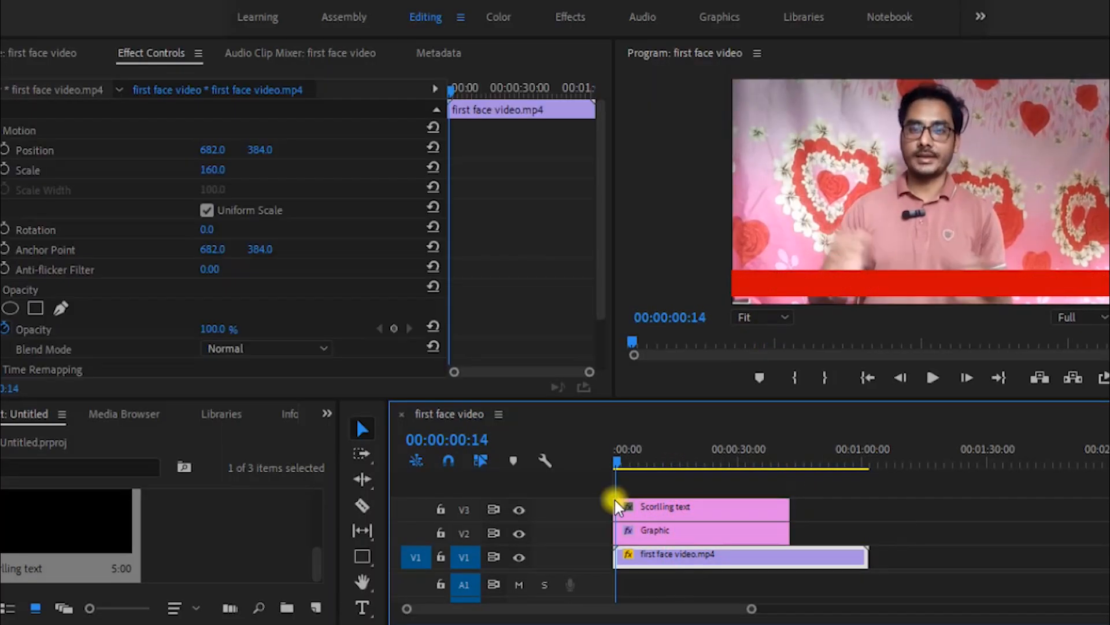
pyautogui.click(933, 377)
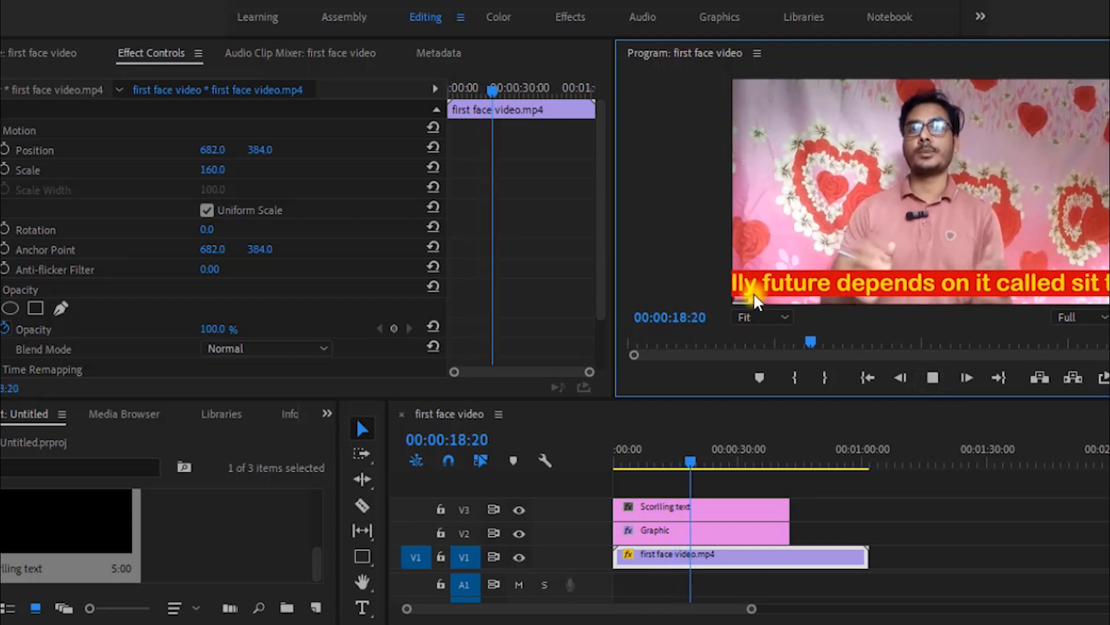
pyautogui.click(933, 378)
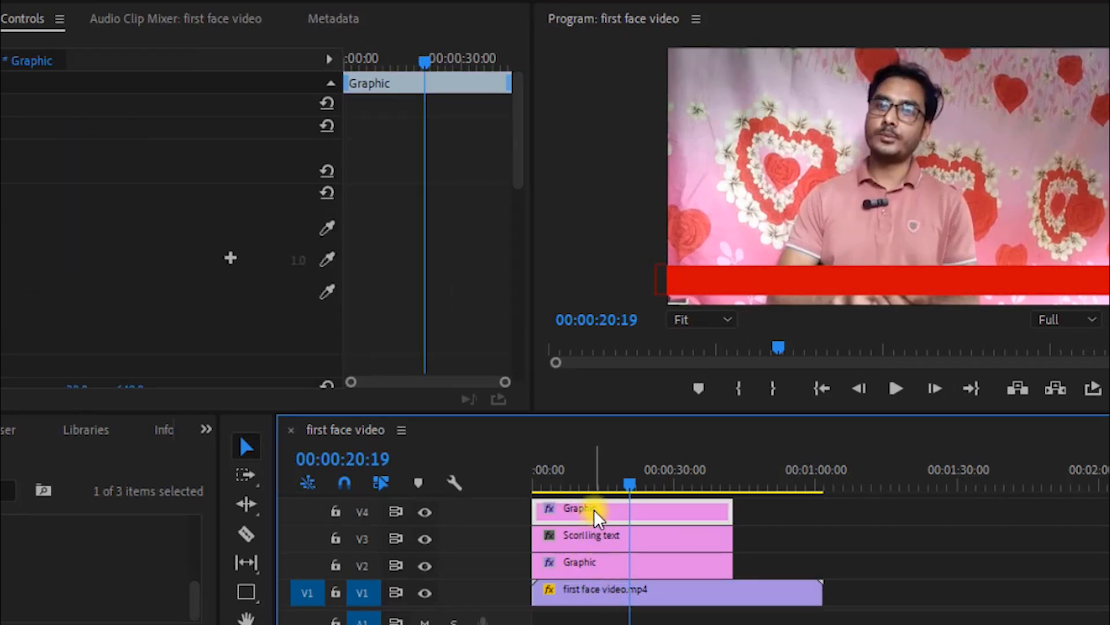
# Shrink the duplicated bar on V4 to a short block at the red bar's left end and change its fill to near black.
pyautogui.click(835, 285)
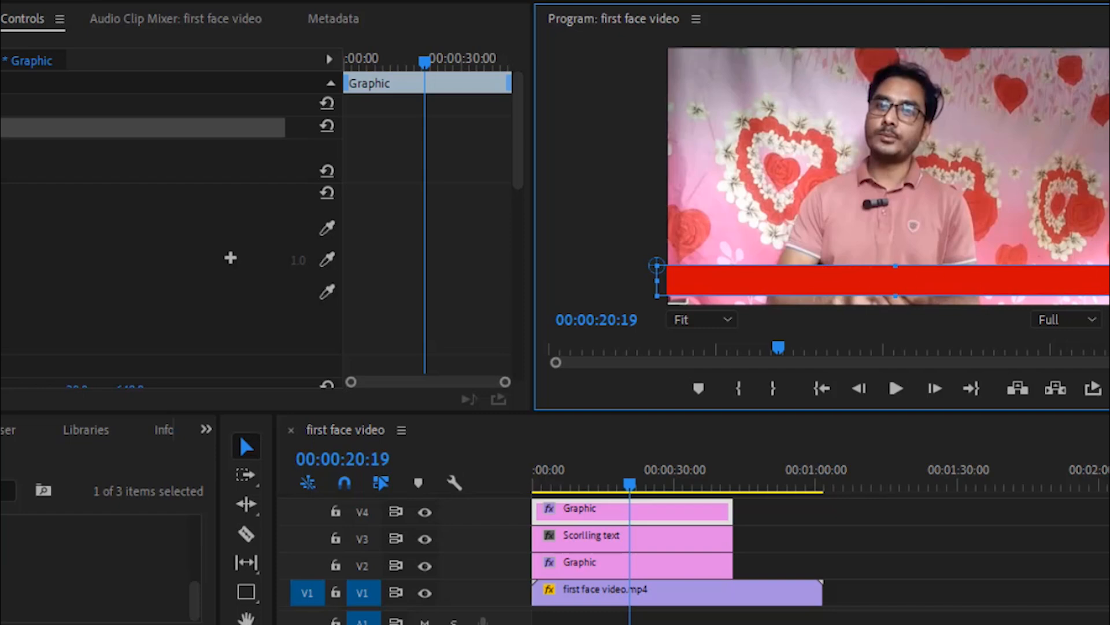
pyautogui.moveTo(1074, 285); pyautogui.dragTo(748, 296)
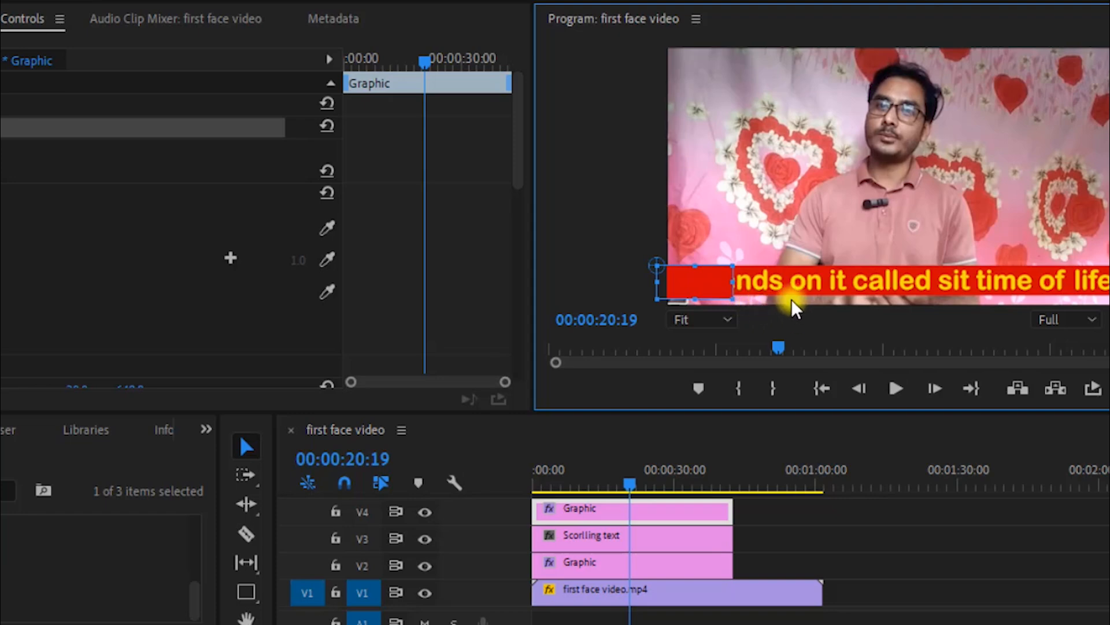
pyautogui.click(696, 280)
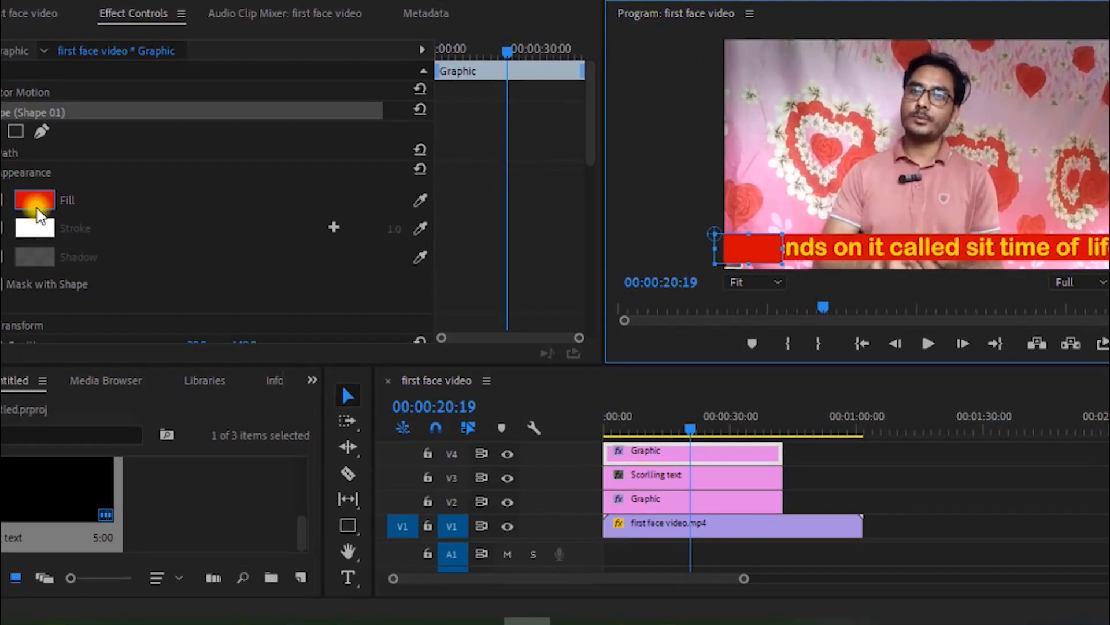
pyautogui.click(36, 207)
pyautogui.click(610, 219)
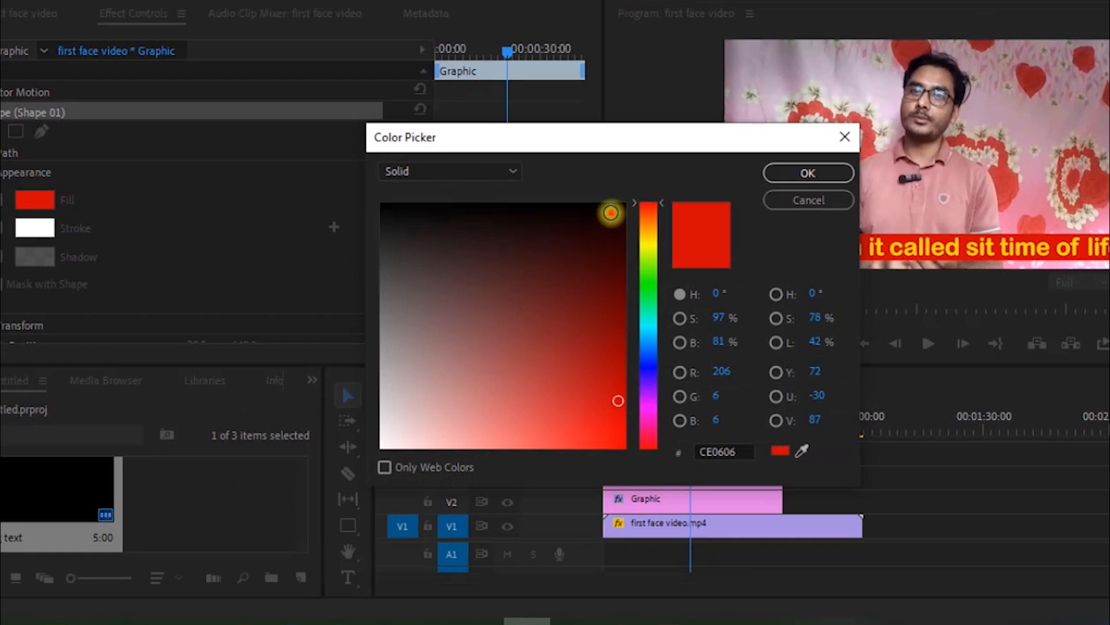
pyautogui.click(781, 173)
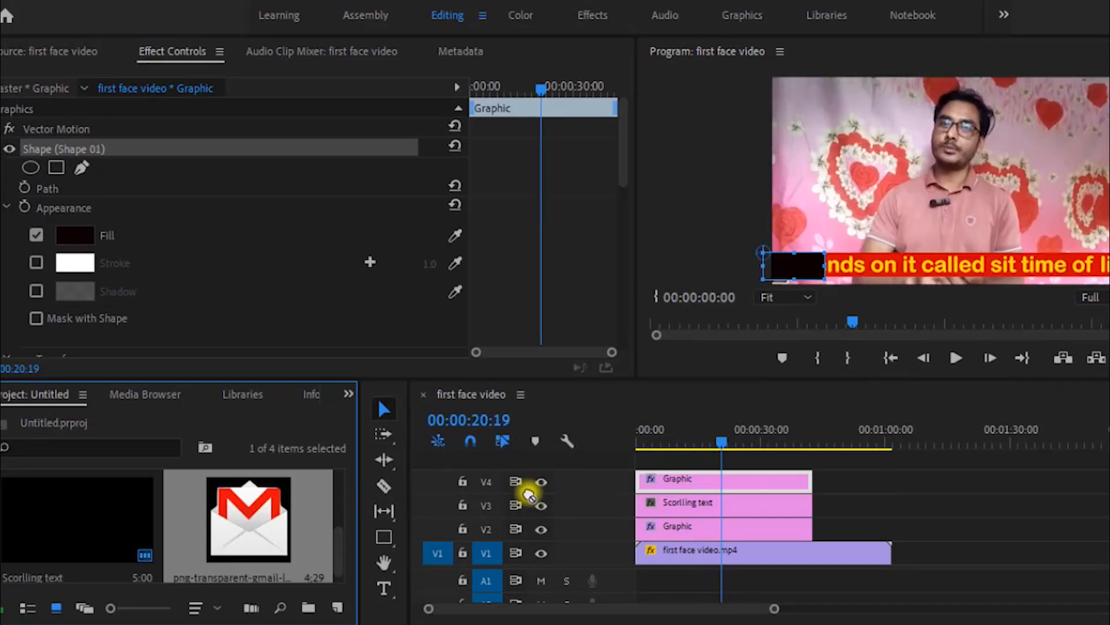
# Add the Gmail logo image on V5 at the sequence start, scale it down, and position it over the black block.
pyautogui.click(647, 475)
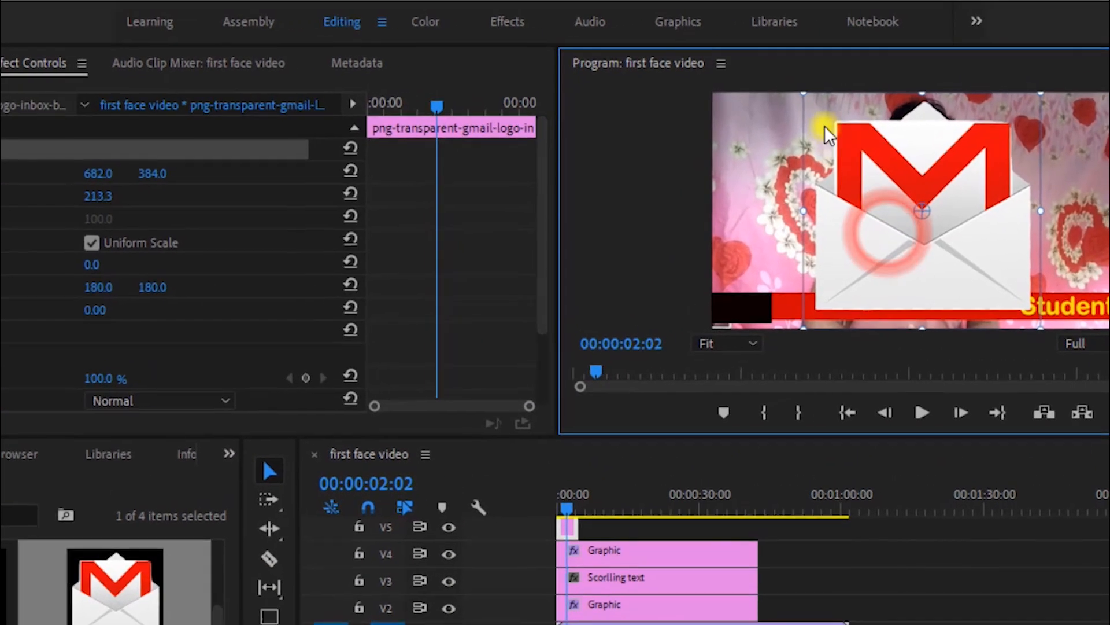
pyautogui.moveTo(801, 93); pyautogui.dragTo(874, 192)
pyautogui.moveTo(925, 214); pyautogui.dragTo(738, 312)
# Reshape the black block behind the logo with the Pen tool by moving its lower-right corner inward to slant the edge.
pyautogui.click(715, 281)
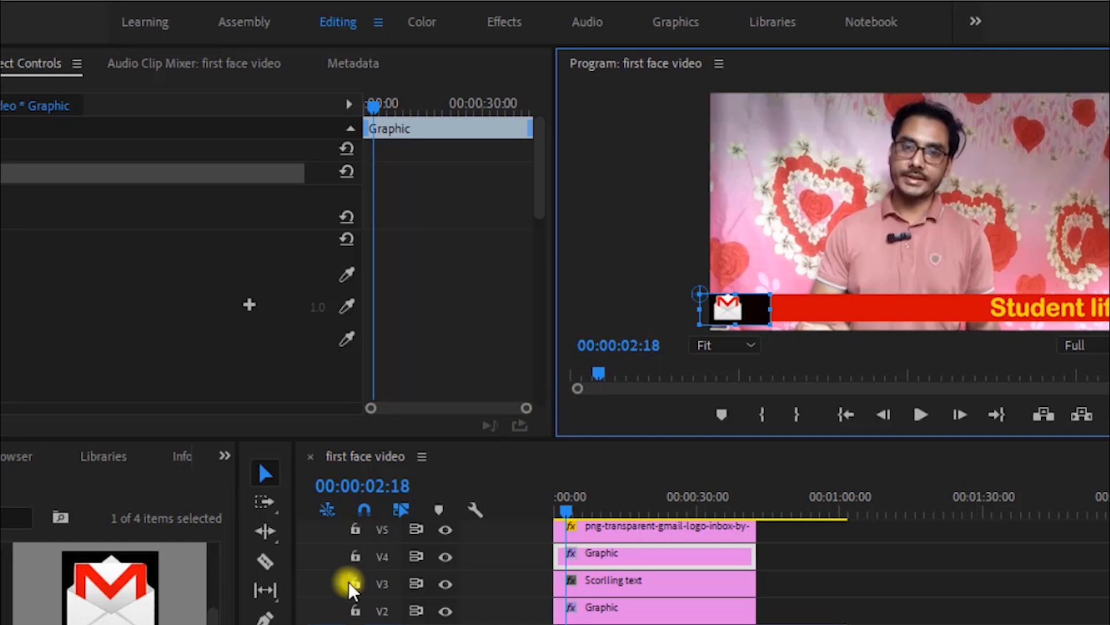
pyautogui.click(266, 618)
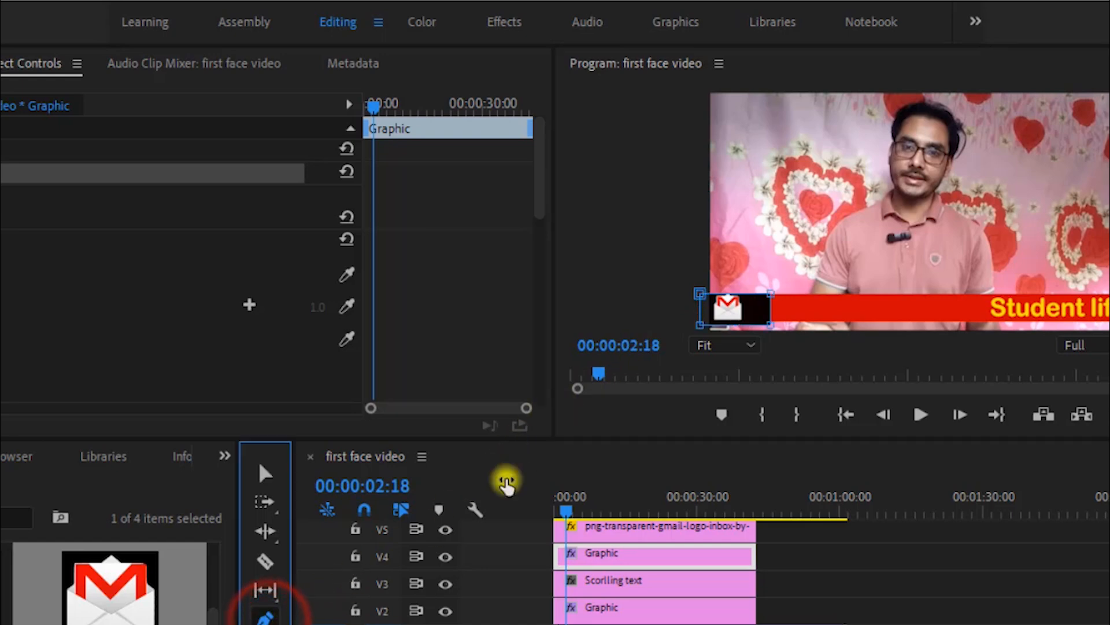
pyautogui.click(769, 327)
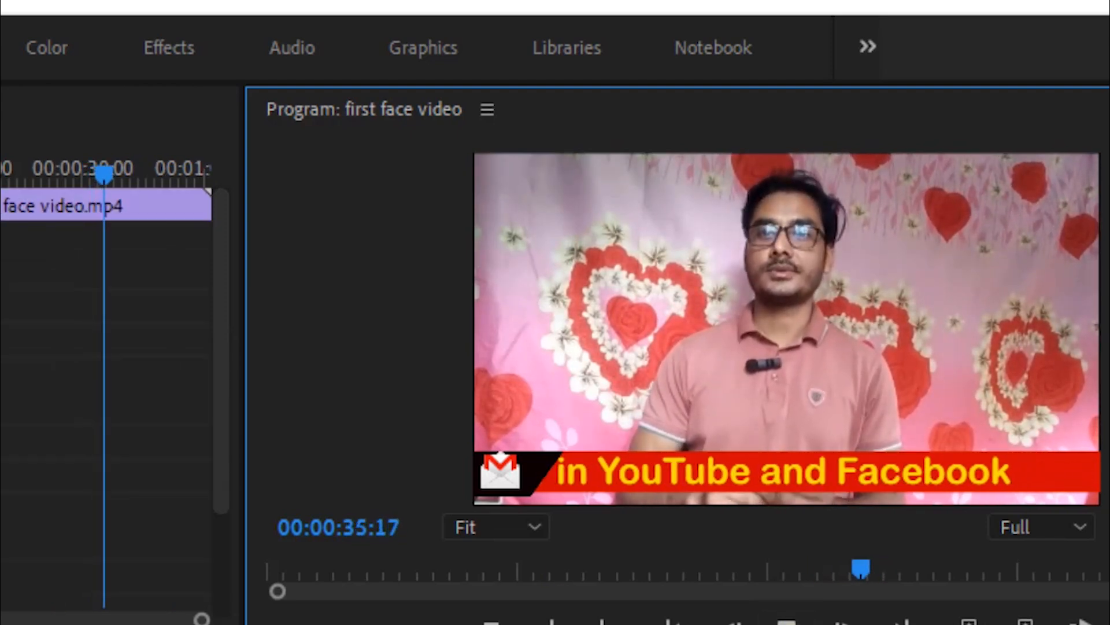
# Move the playhead to the end of the last video clip and create a Legacy Title named "Rolling text" with the default video settings.
pyautogui.click(792, 468)
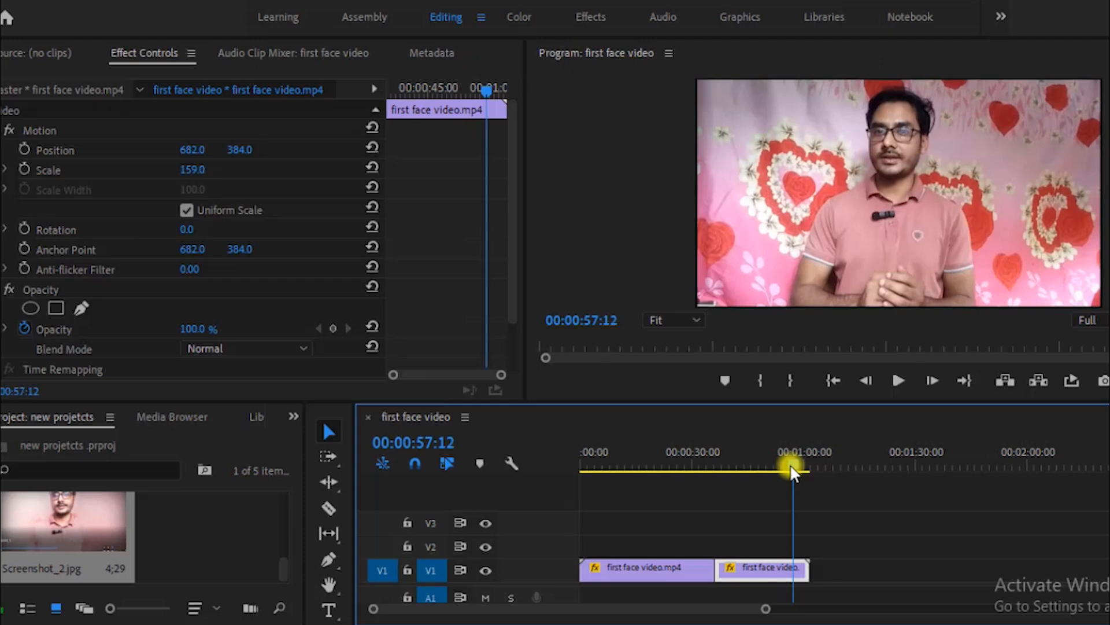
pyautogui.moveTo(791, 468); pyautogui.dragTo(808, 497)
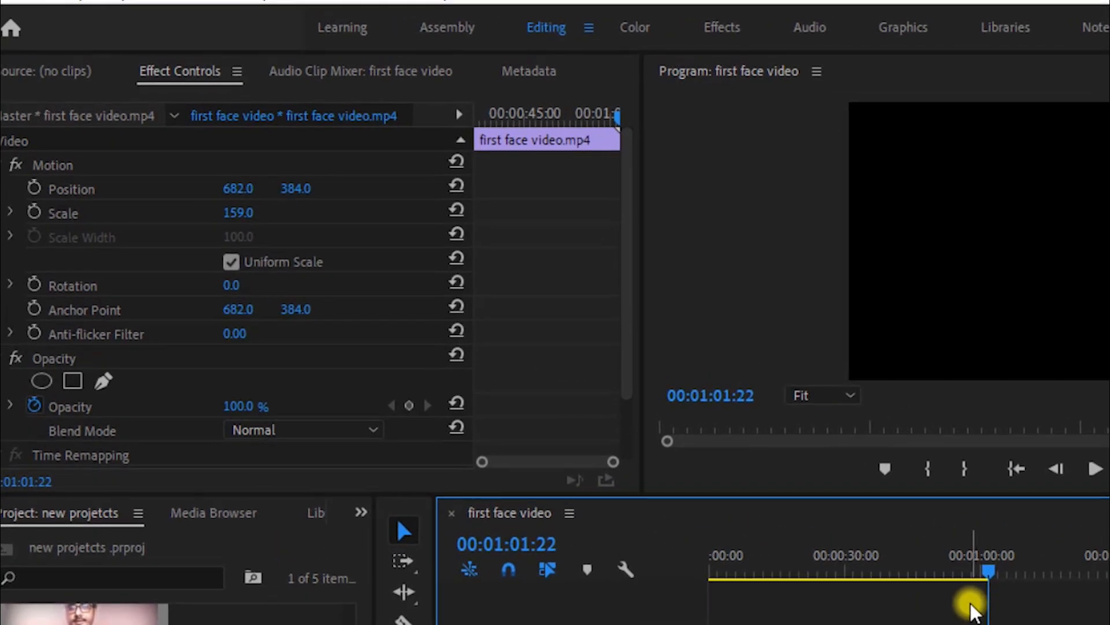
pyautogui.click(8, 7)
pyautogui.moveTo(17, 17)
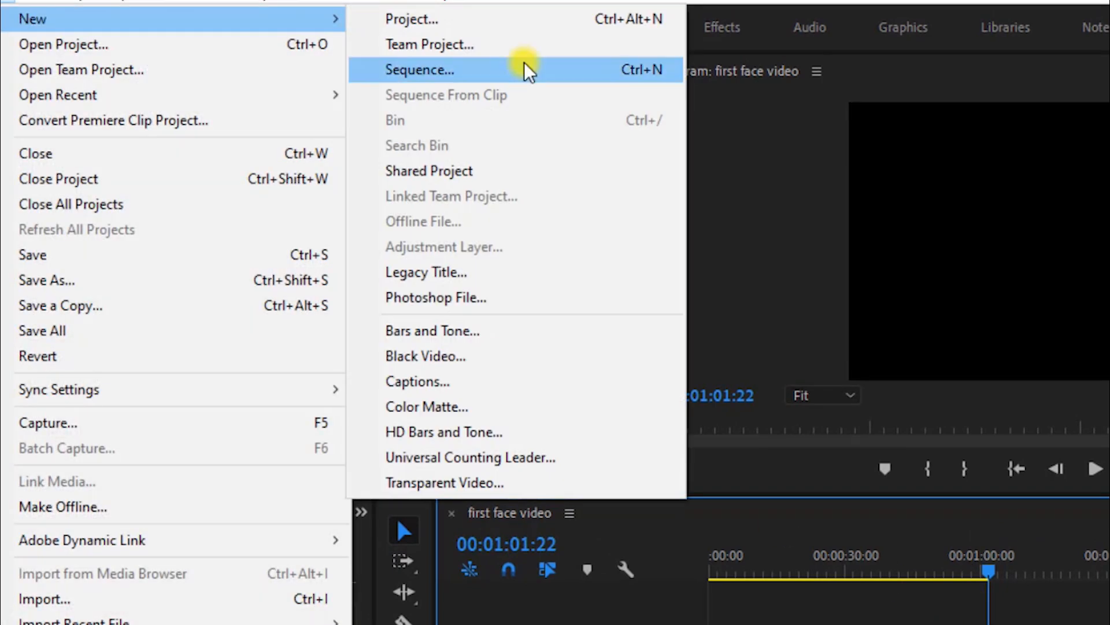
pyautogui.click(531, 273)
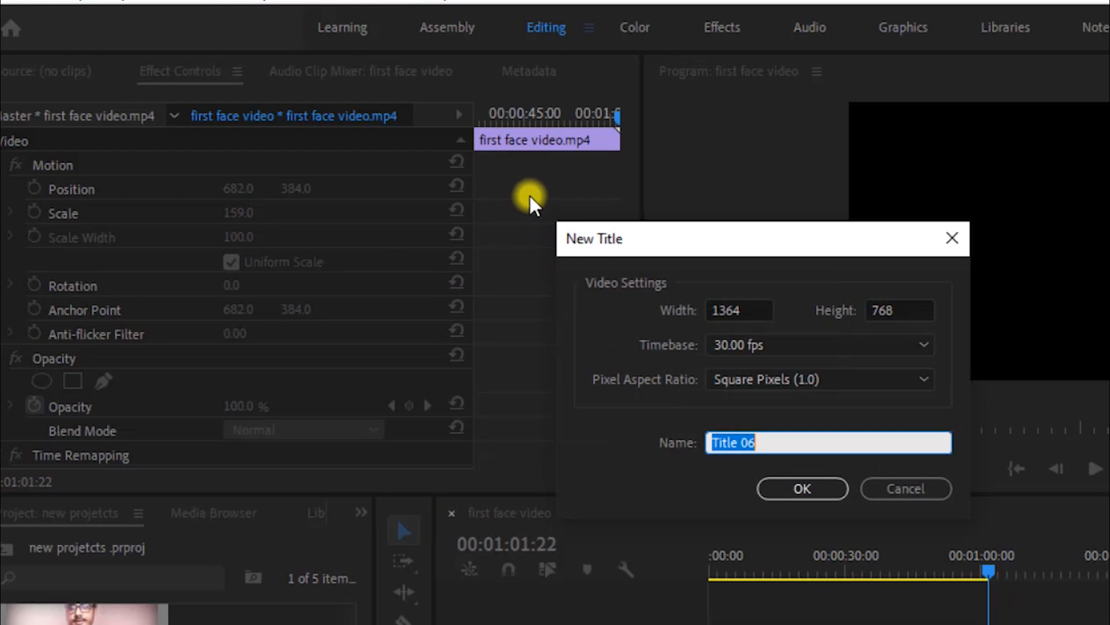
pyautogui.press('BackSpace')
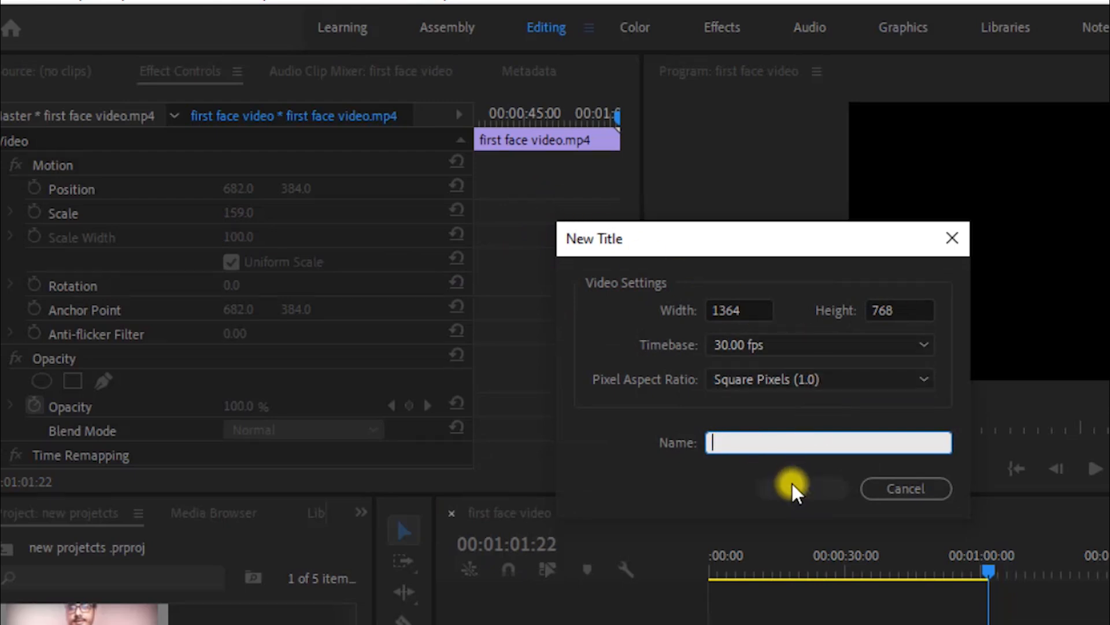
pyautogui.write('Rolling text')
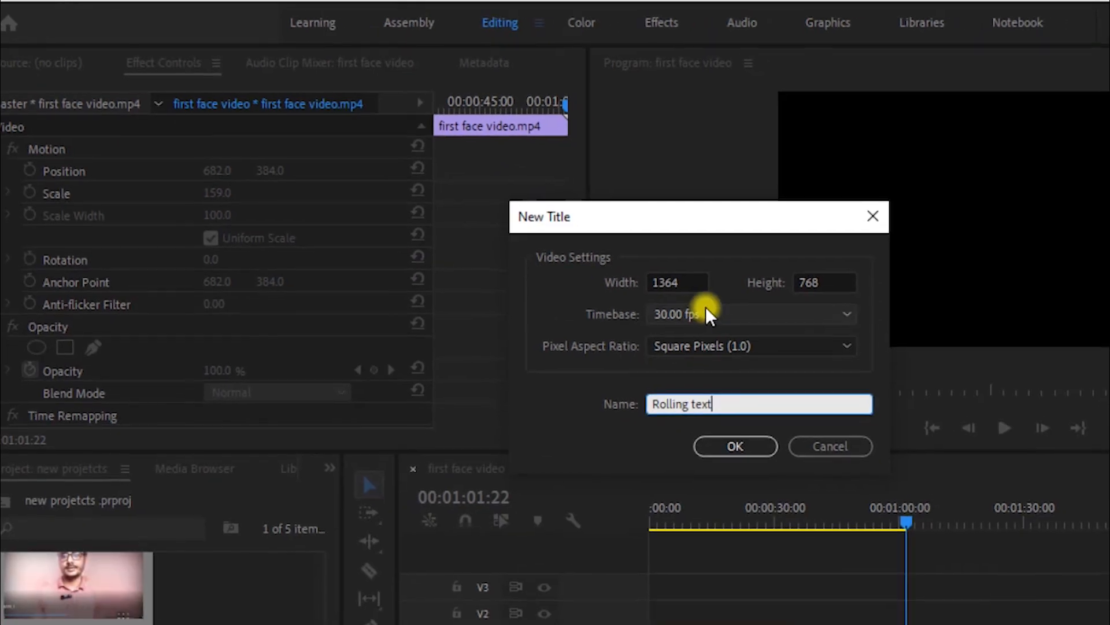
pyautogui.click(745, 445)
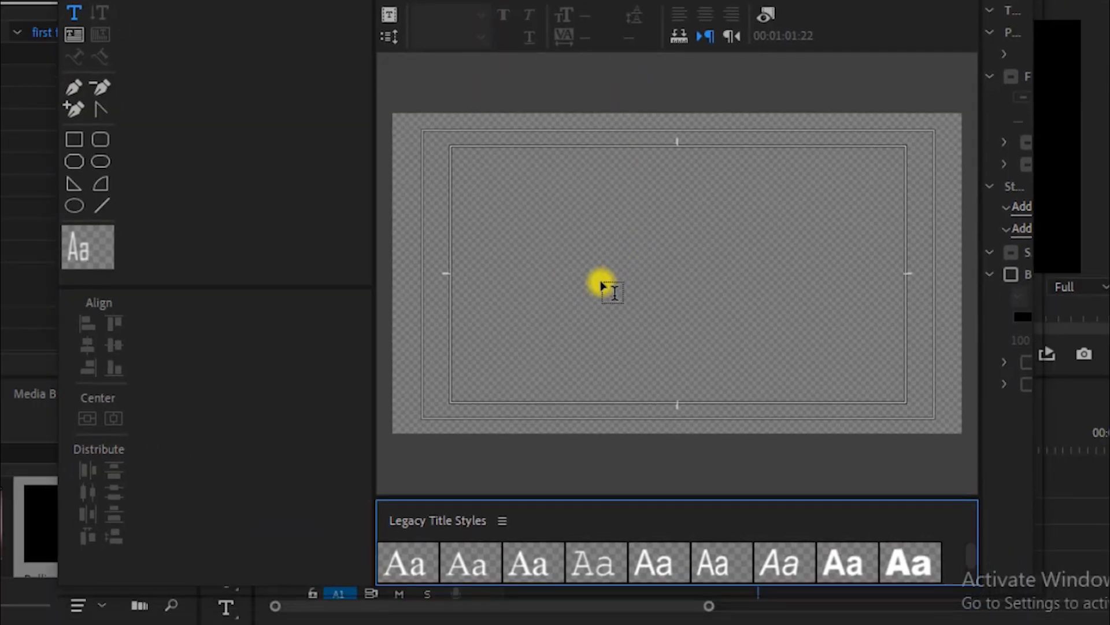
# Paste the multi-line "Student life" list from the Word document into a new text object and set its font family to Arial Rounded MT Bold.
pyautogui.click(72, 12)
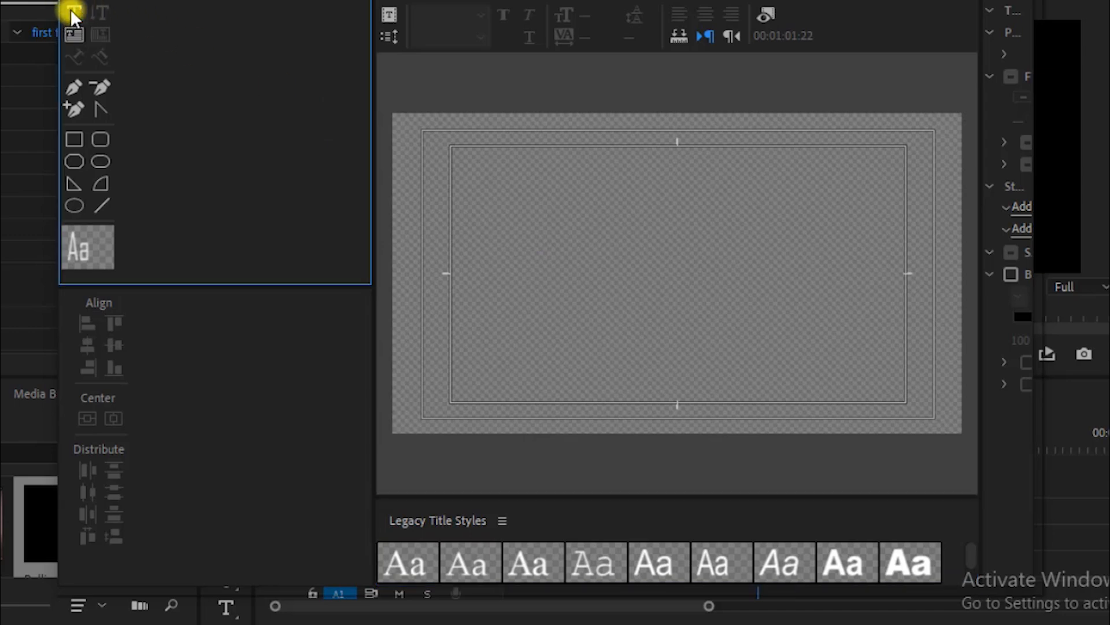
pyautogui.click(513, 265)
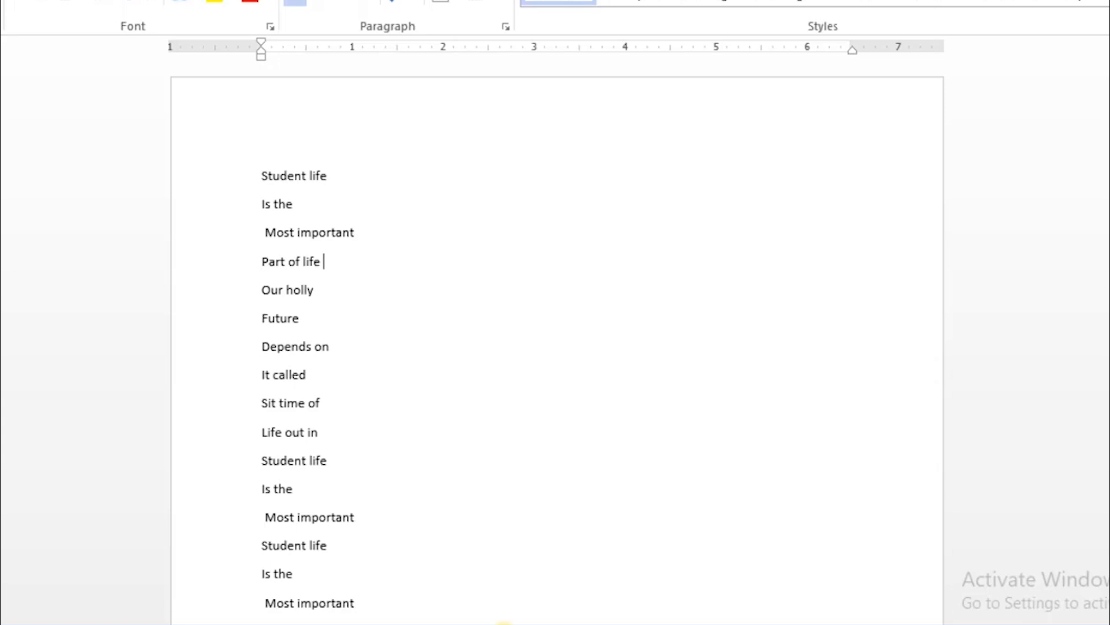
pyautogui.moveTo(250, 173); pyautogui.dragTo(590, 524)
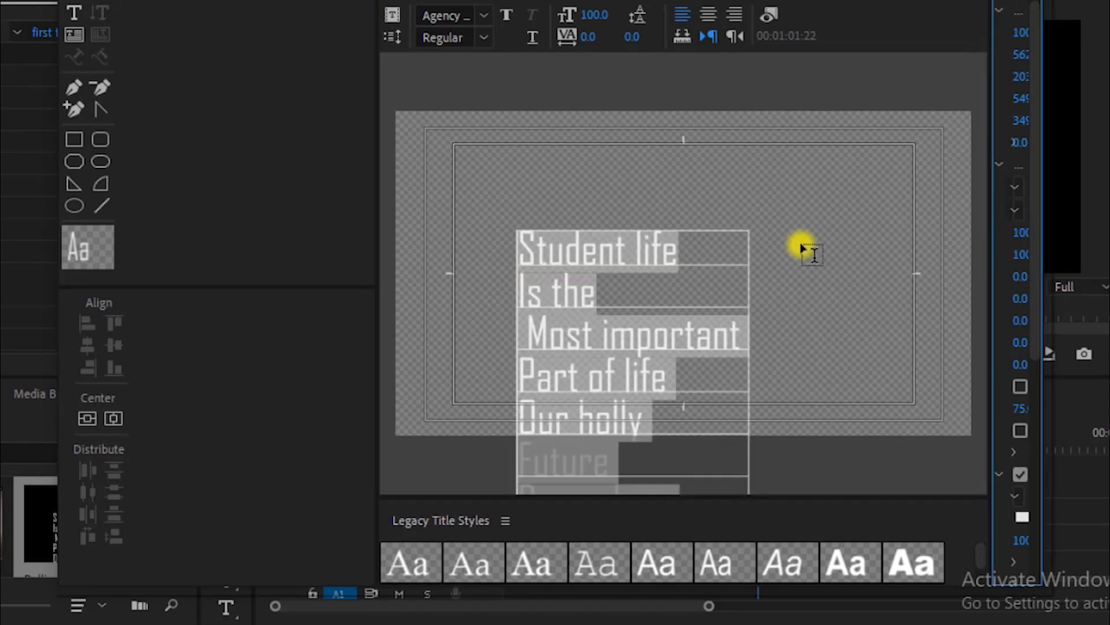
pyautogui.click(1020, 188)
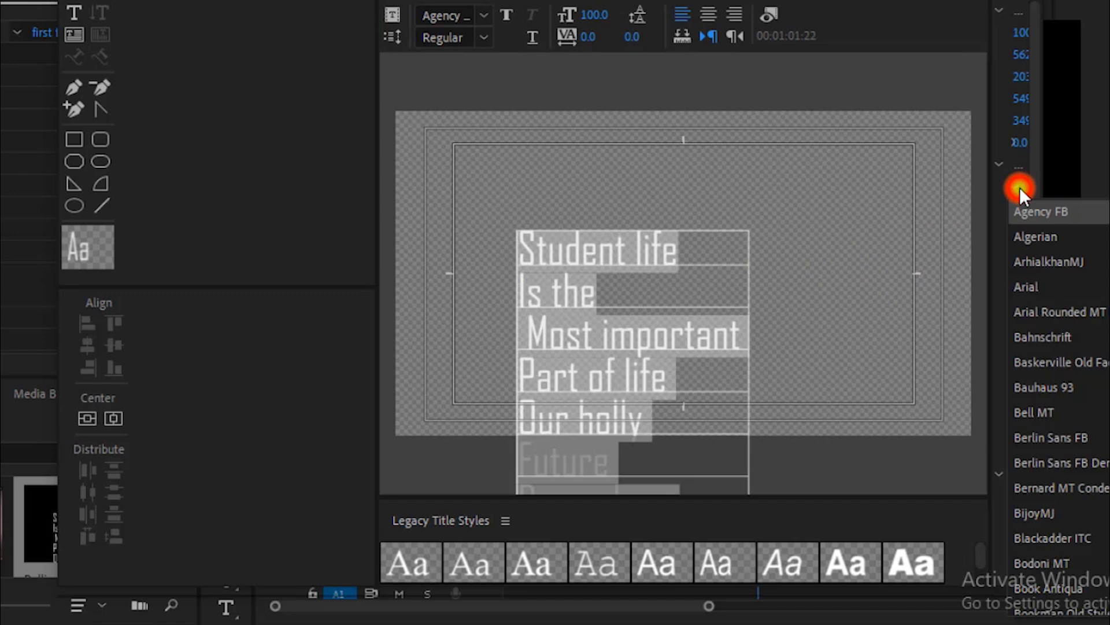
pyautogui.click(1059, 311)
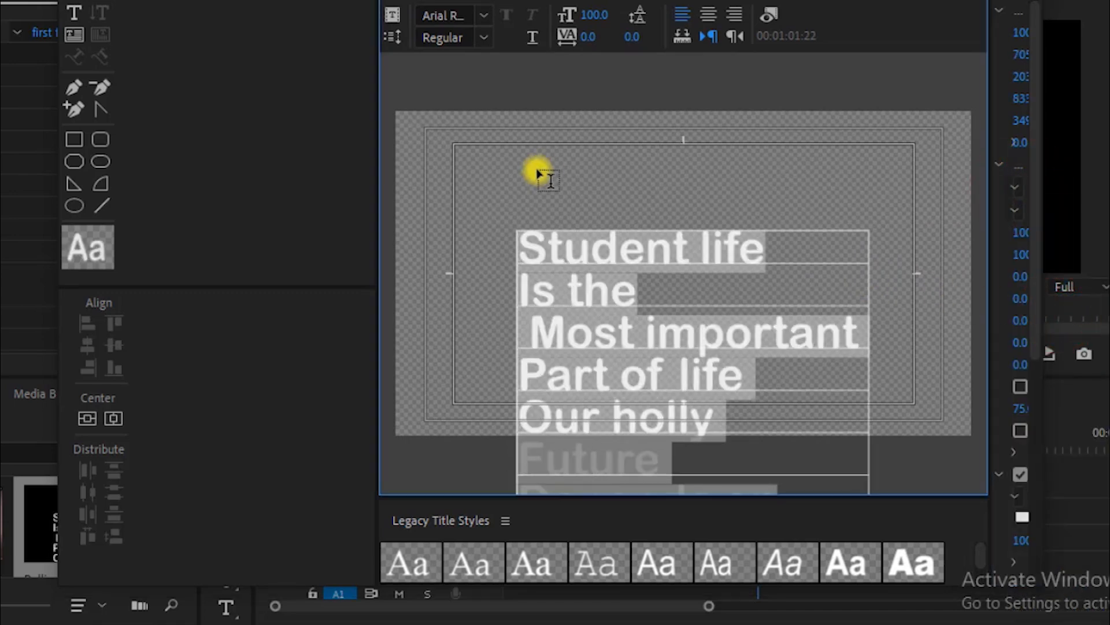
# Center-align the selected "Student life" text and set its fill color to bright yellow.
pyautogui.click(706, 12)
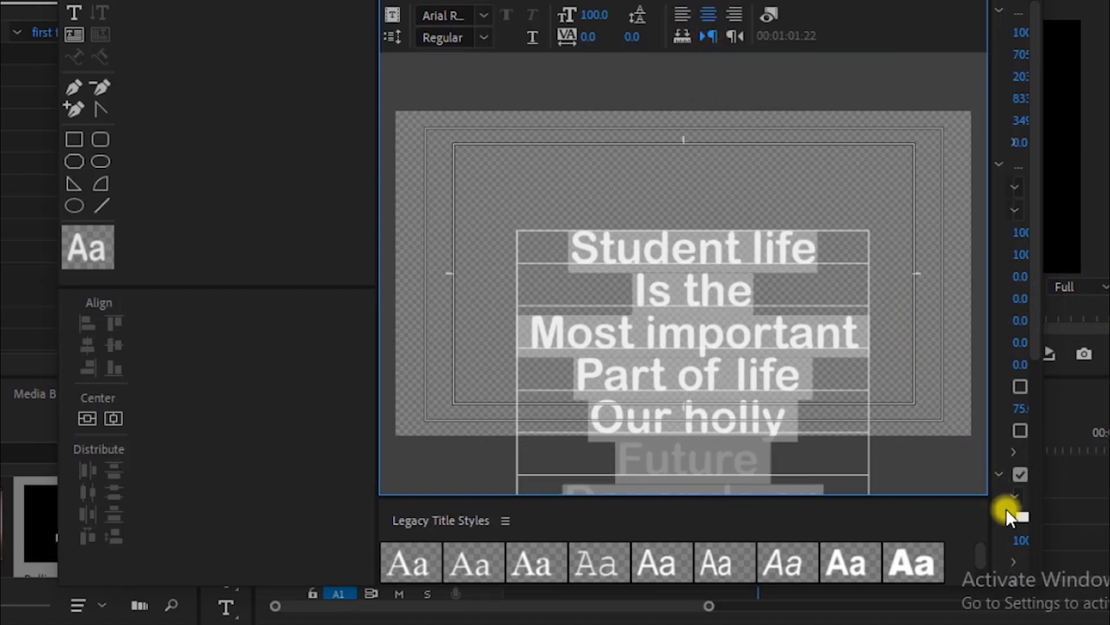
pyautogui.click(1019, 518)
pyautogui.click(567, 399)
pyautogui.click(615, 216)
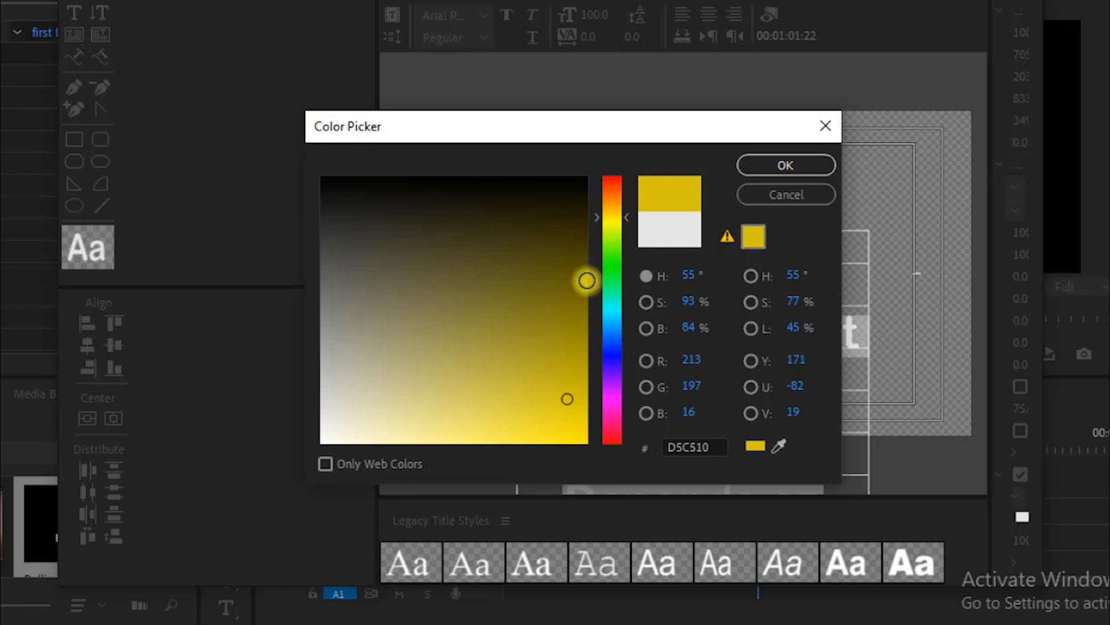
pyautogui.click(573, 431)
pyautogui.click(782, 165)
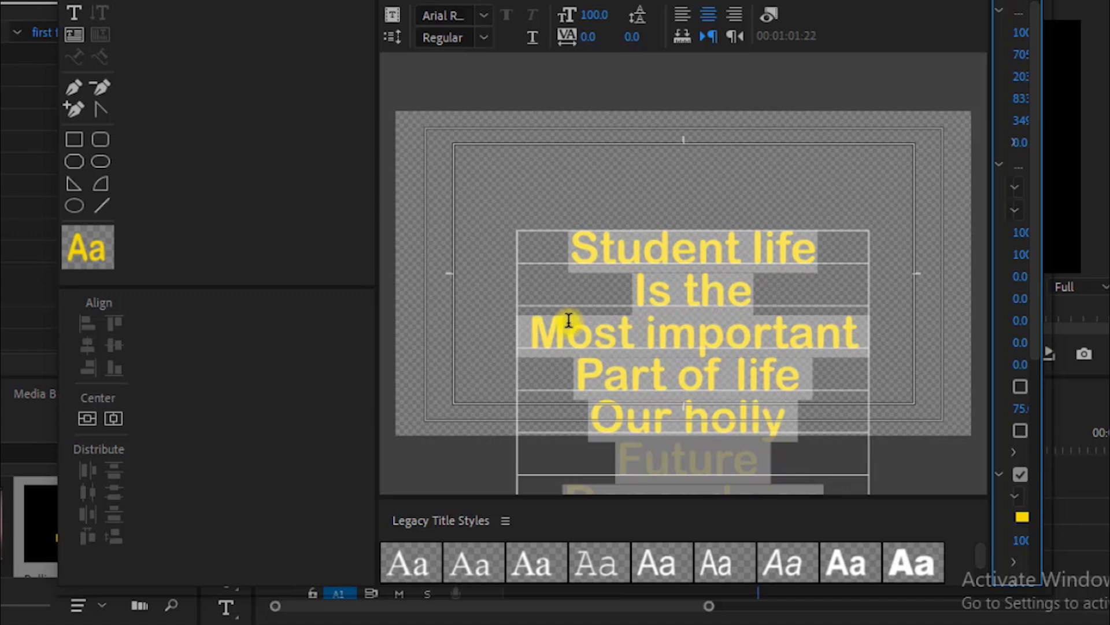
# Center the text block in the frame and set the title type to Roll, starting and ending off screen.
pyautogui.click(113, 415)
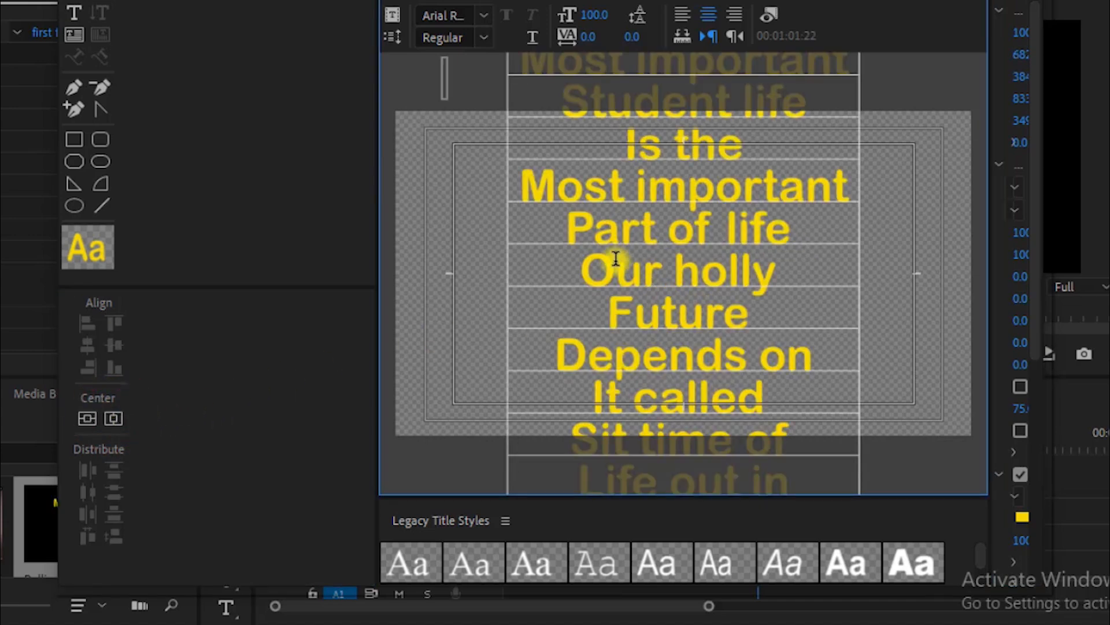
pyautogui.click(390, 38)
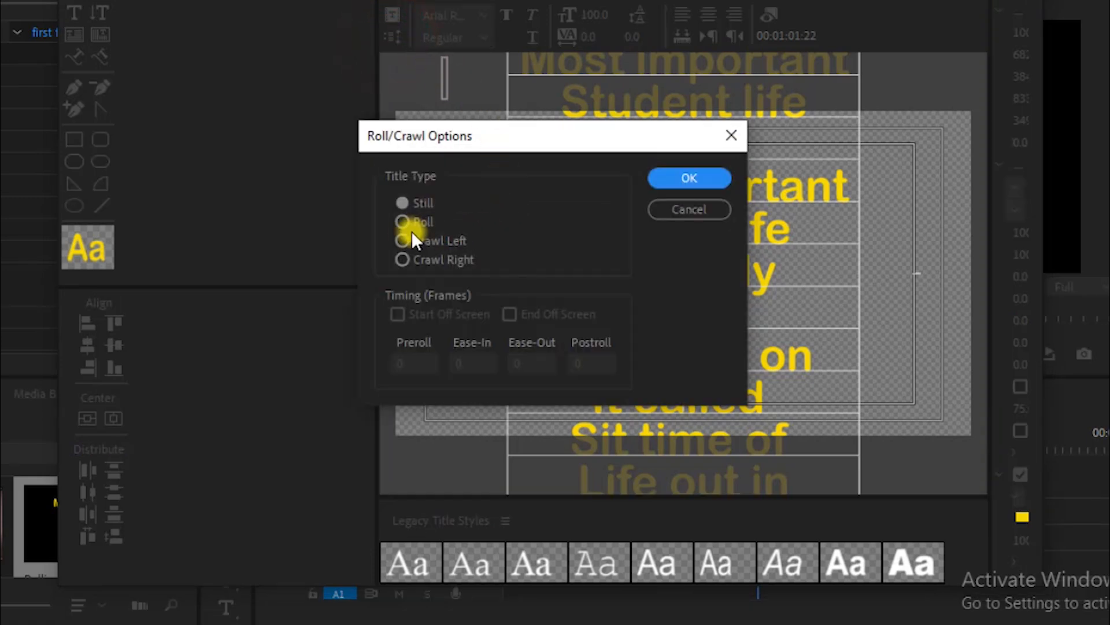
pyautogui.click(400, 221)
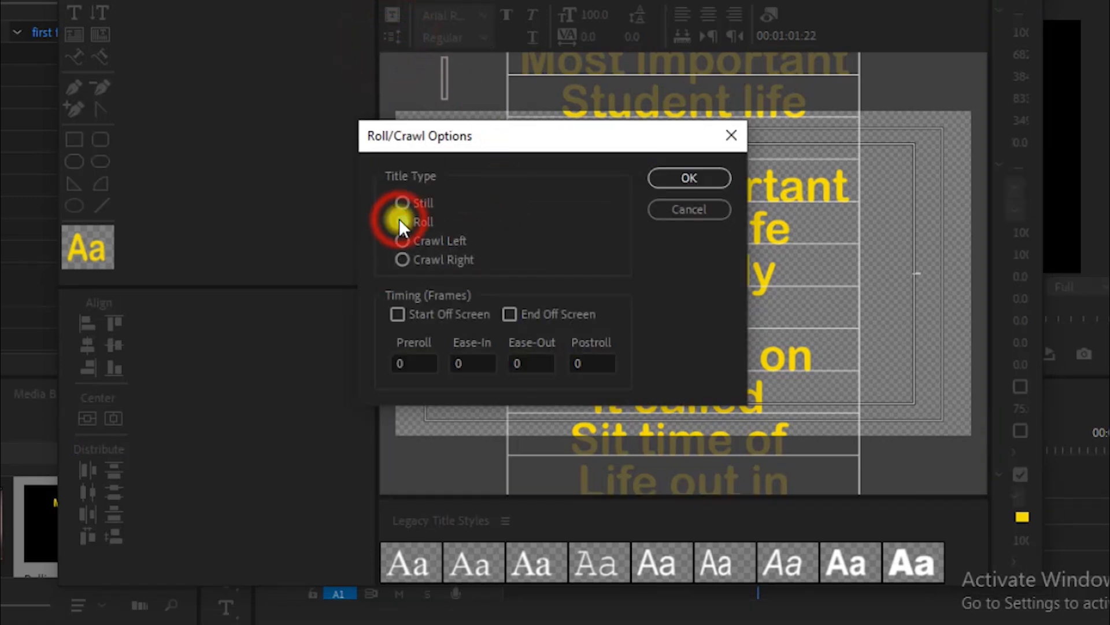
pyautogui.click(396, 316)
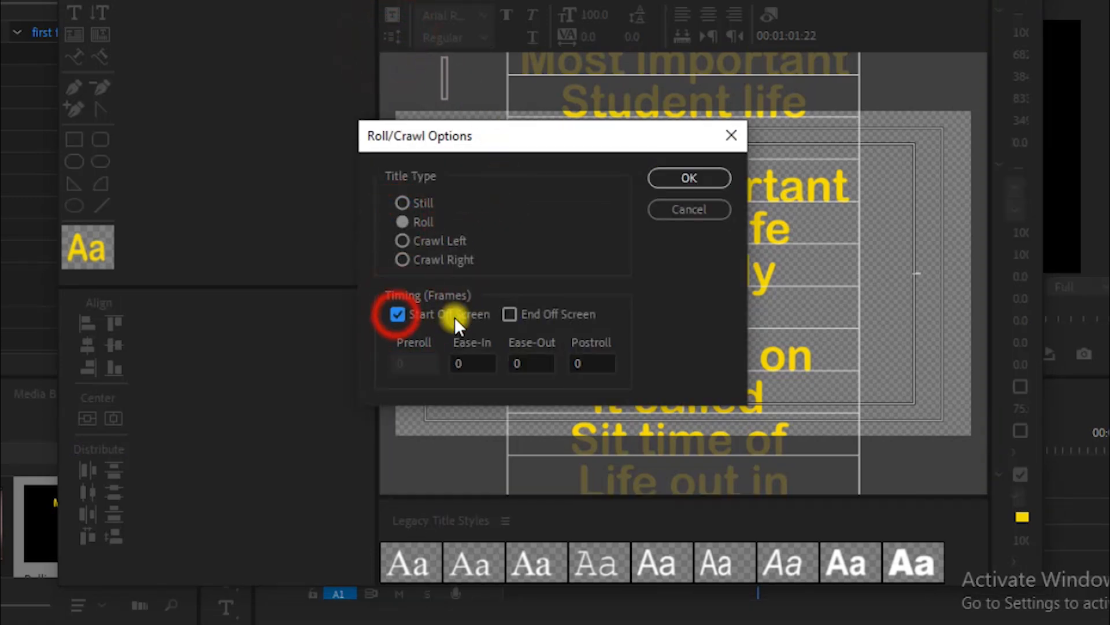
pyautogui.click(513, 317)
pyautogui.click(713, 183)
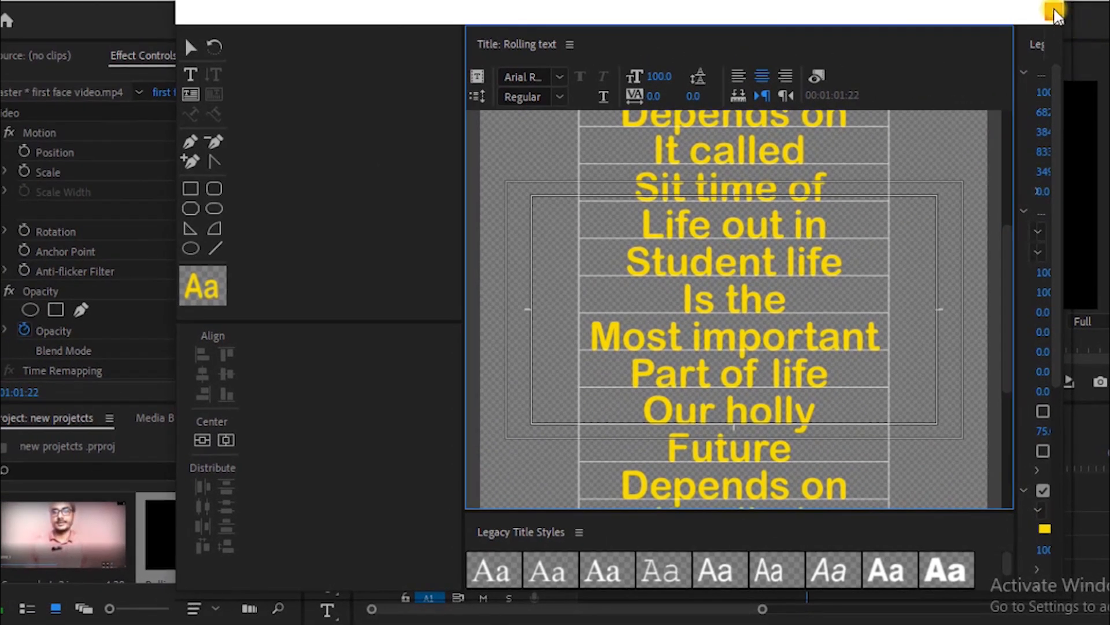
pyautogui.click(1053, 15)
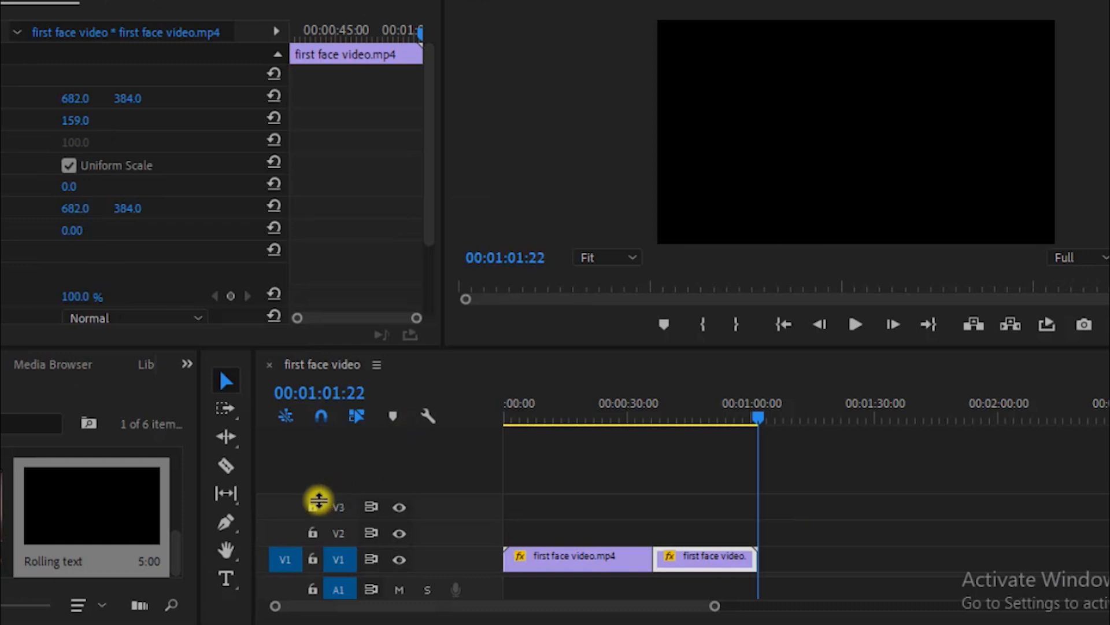
# Place the "Rolling text" title on V1 directly after the last video clip, lengthen it to about 20 seconds, and play it back.
pyautogui.click(73, 508)
pyautogui.moveTo(72, 508); pyautogui.dragTo(756, 578)
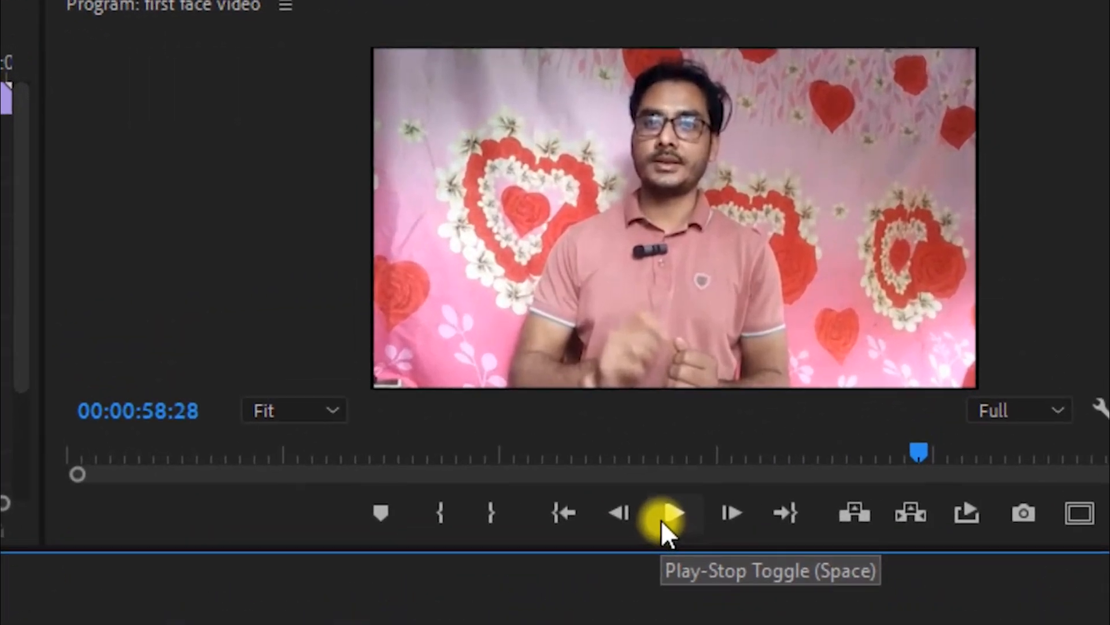
pyautogui.click(664, 518)
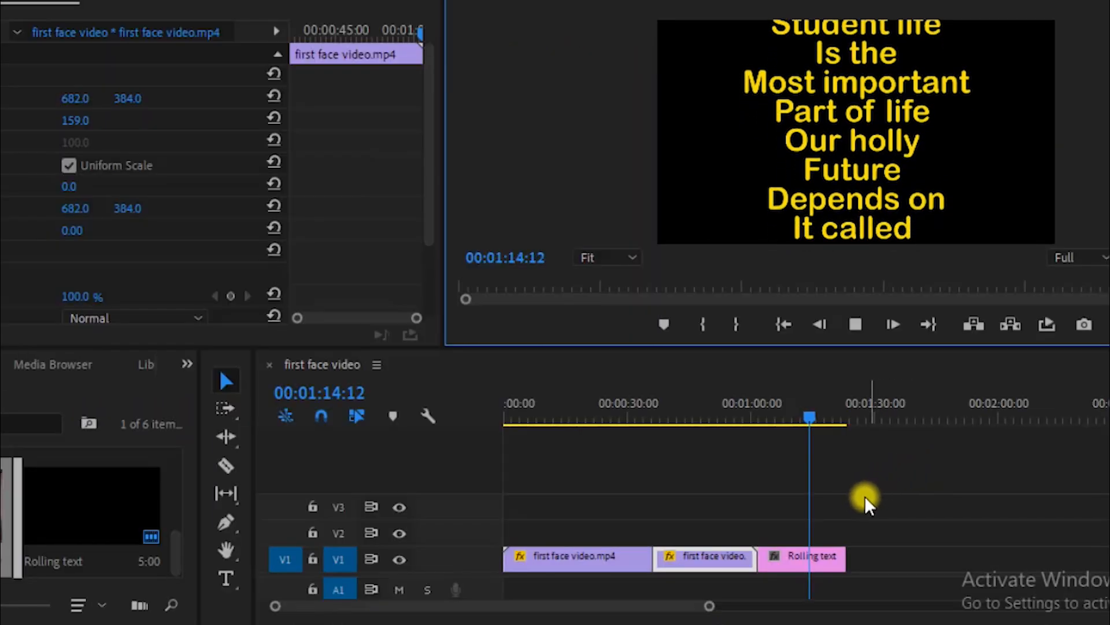
# Move the "Rolling text" clip up to V2 and place Screenshot_2.jpg beneath it on V1, extended to the title's full length.
pyautogui.moveTo(797, 560); pyautogui.dragTo(796, 538)
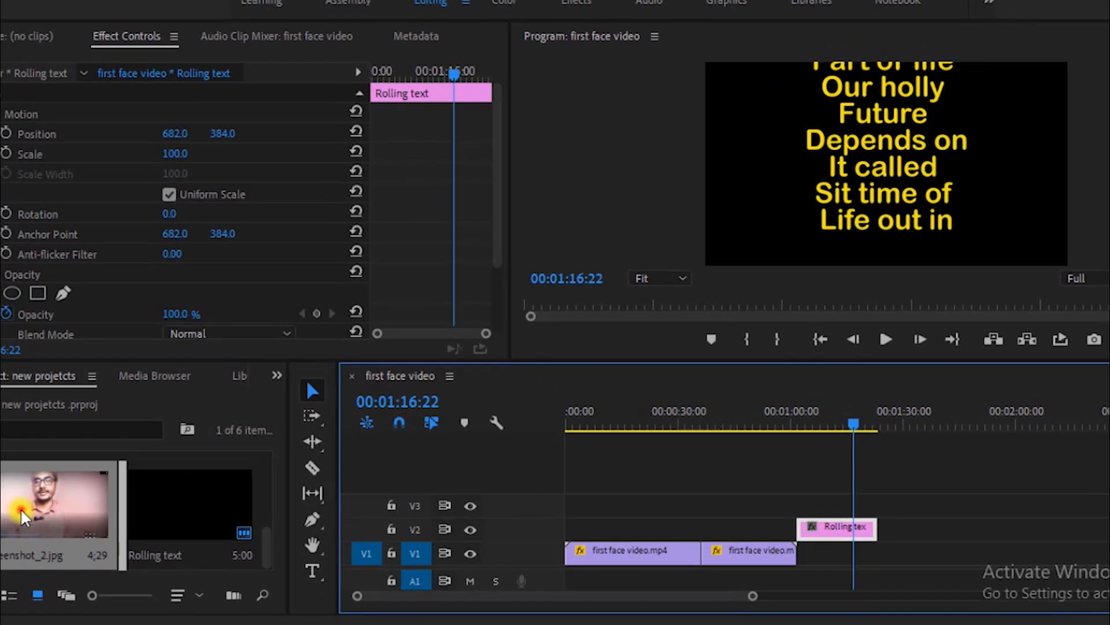
pyautogui.moveTo(21, 515); pyautogui.dragTo(866, 578)
pyautogui.moveTo(865, 578); pyautogui.dragTo(877, 579)
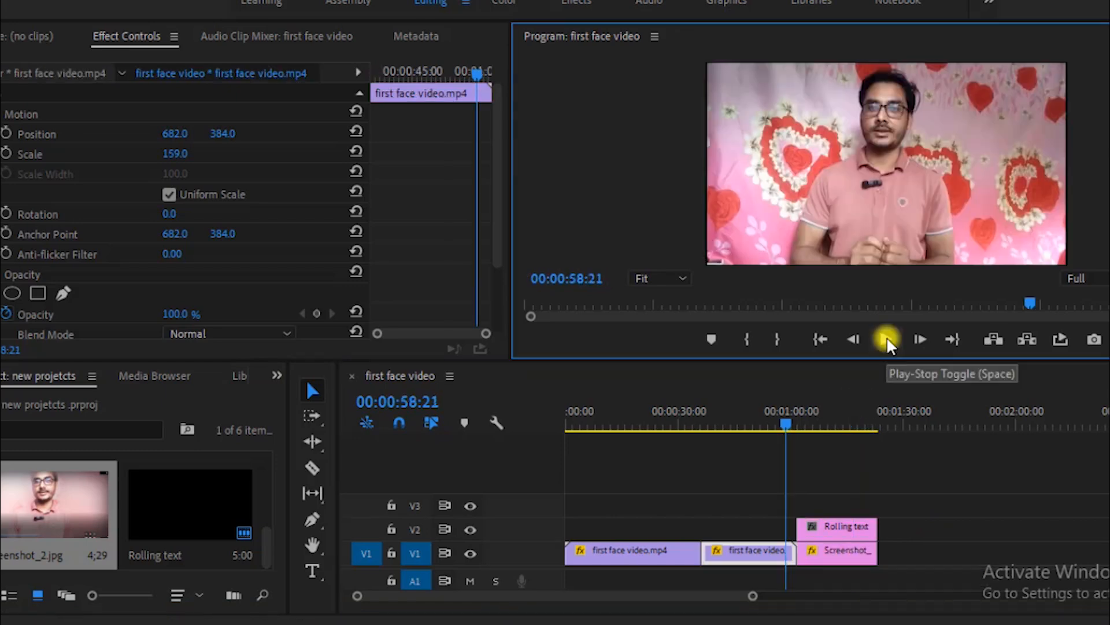
# Play the end of the sequence to review the rolling text over the background image.
pyautogui.click(886, 338)
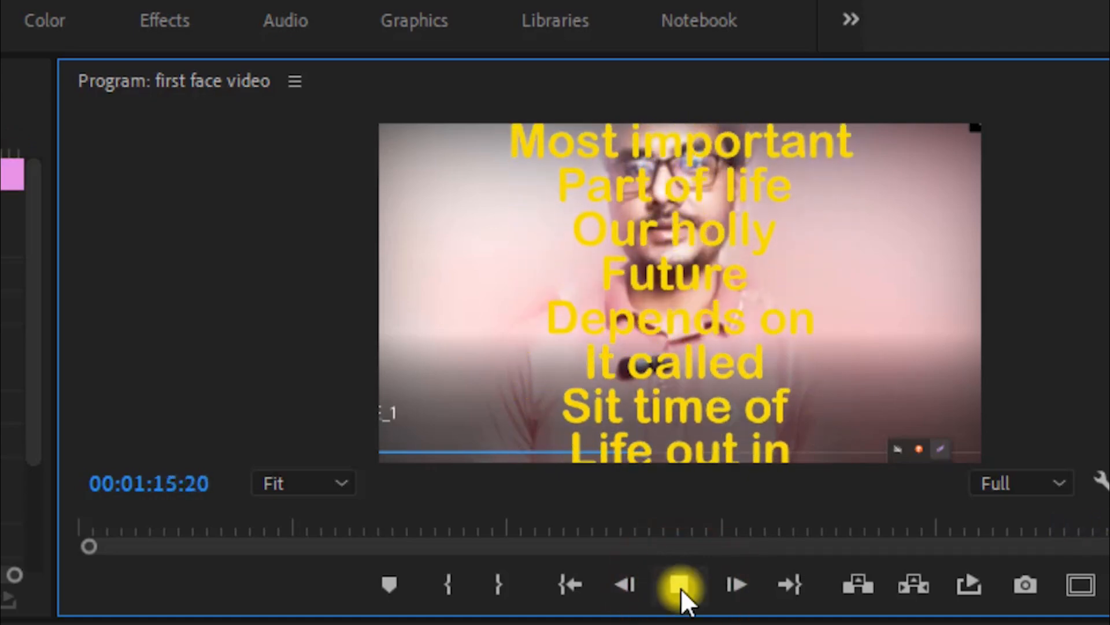
pyautogui.click(681, 588)
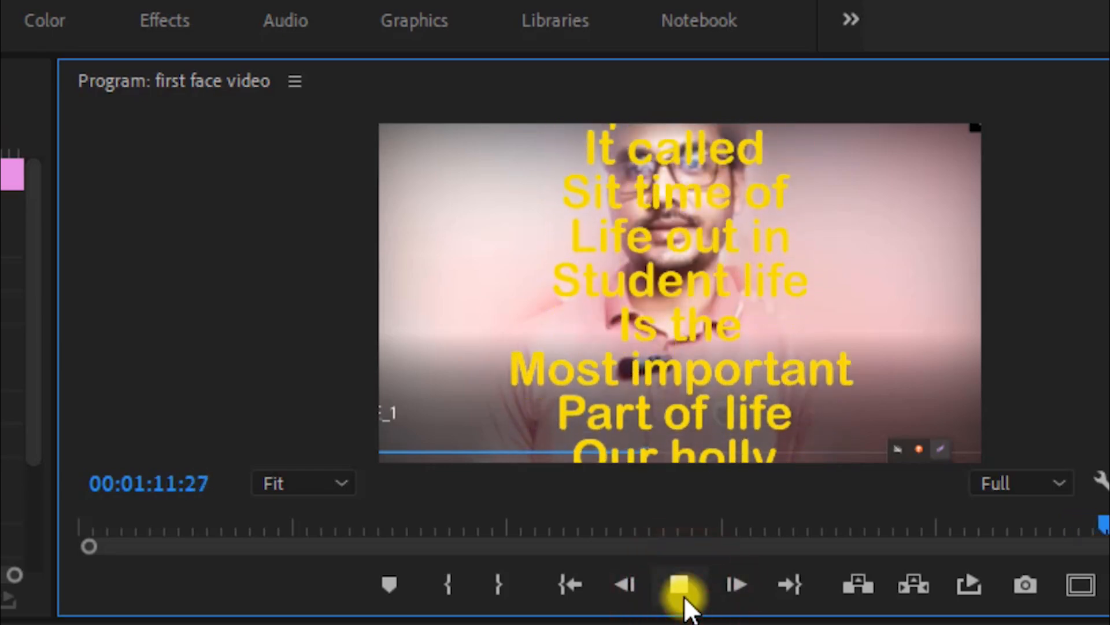
pyautogui.click(682, 595)
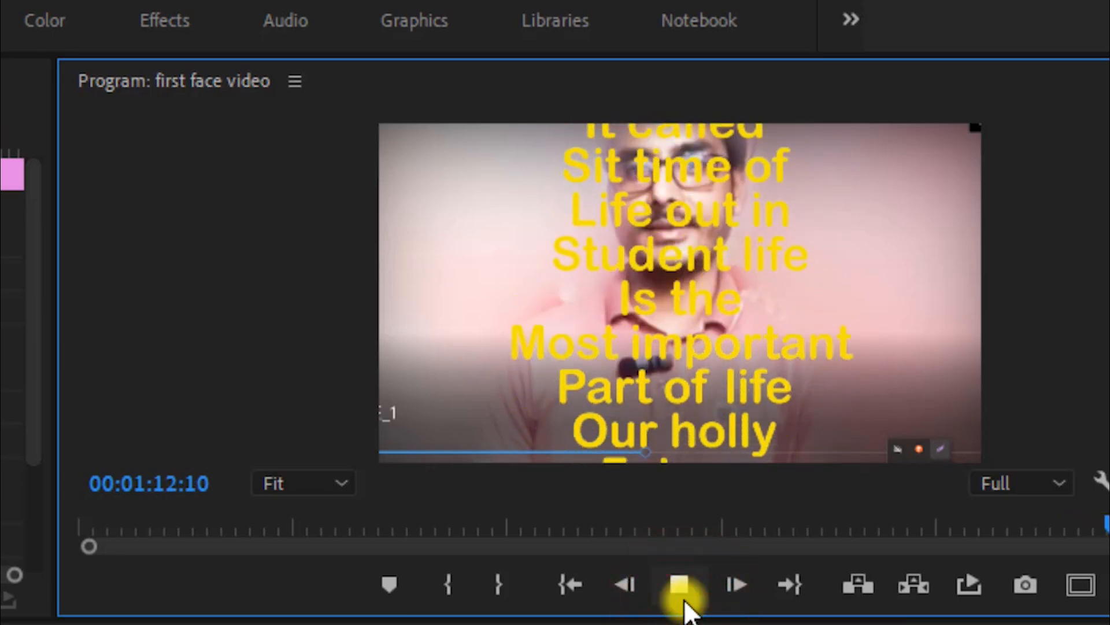
pyautogui.click(671, 595)
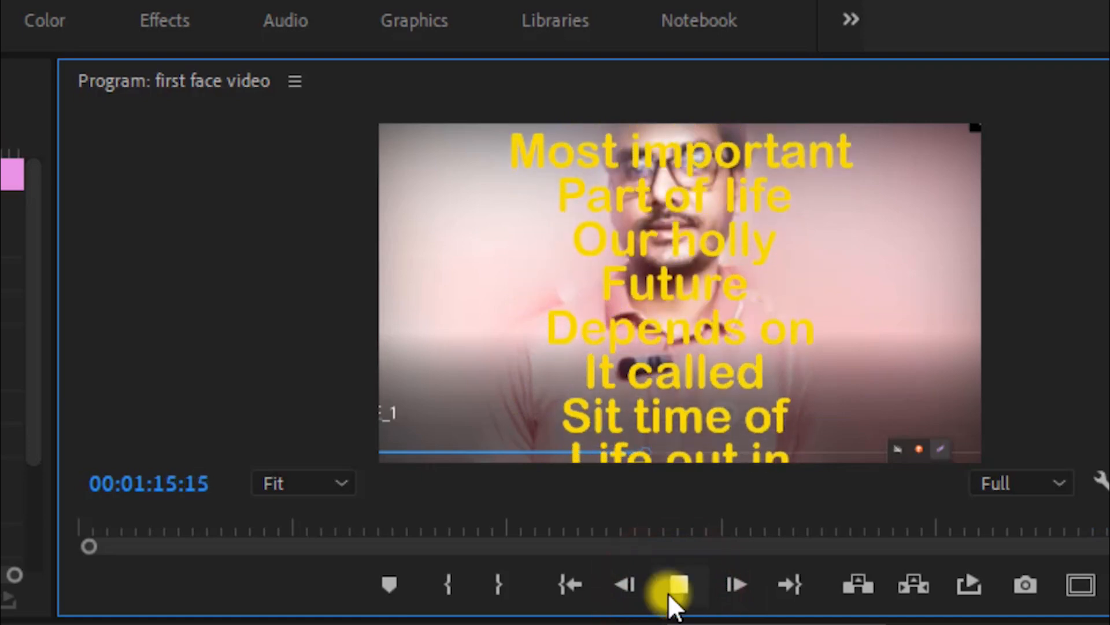